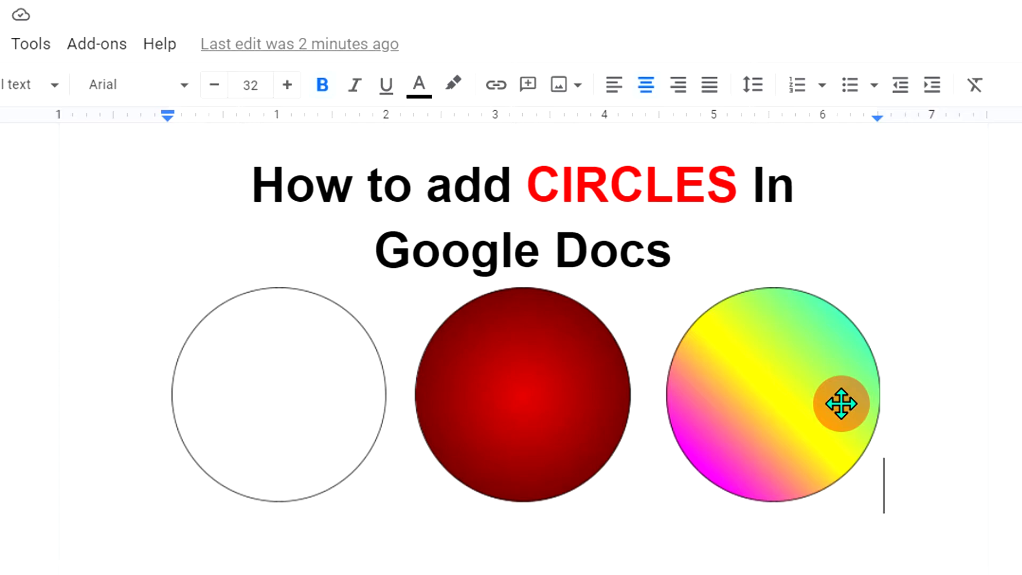
# - Delete the three-circle picture and start a new drawing with the basic shapes list showing
pyautogui.click(776, 412)
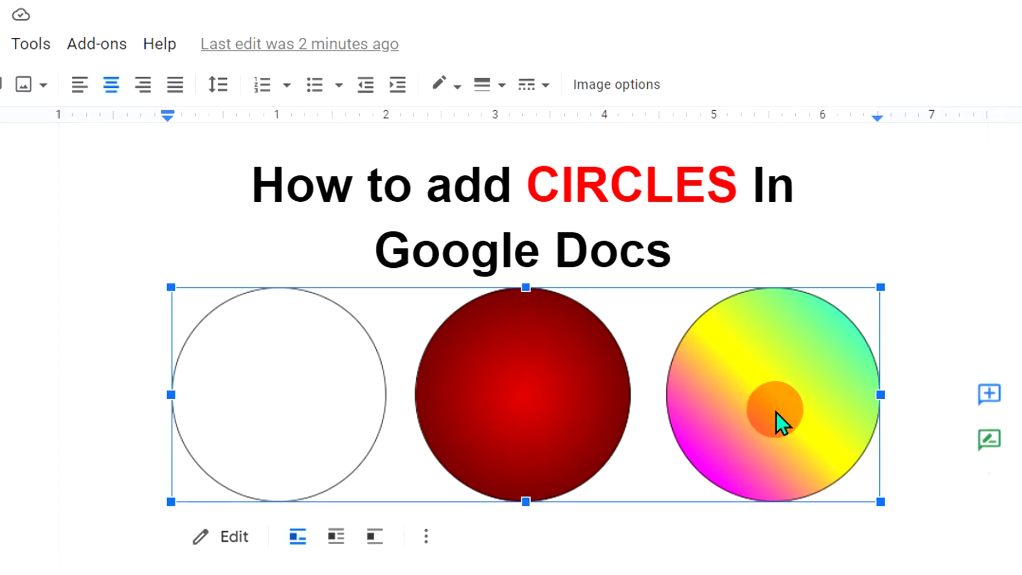
pyautogui.press('Delete')
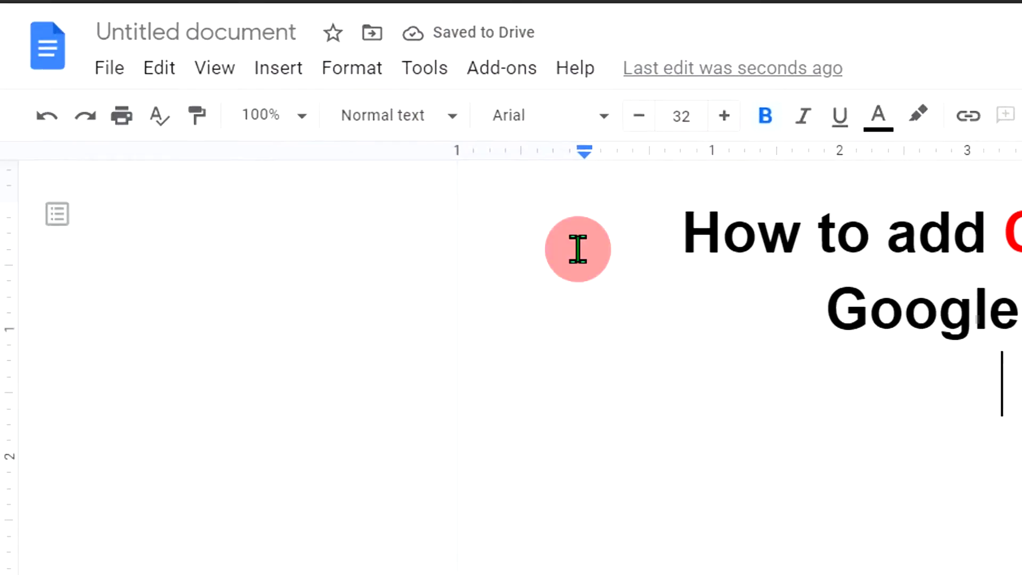
pyautogui.click(296, 83)
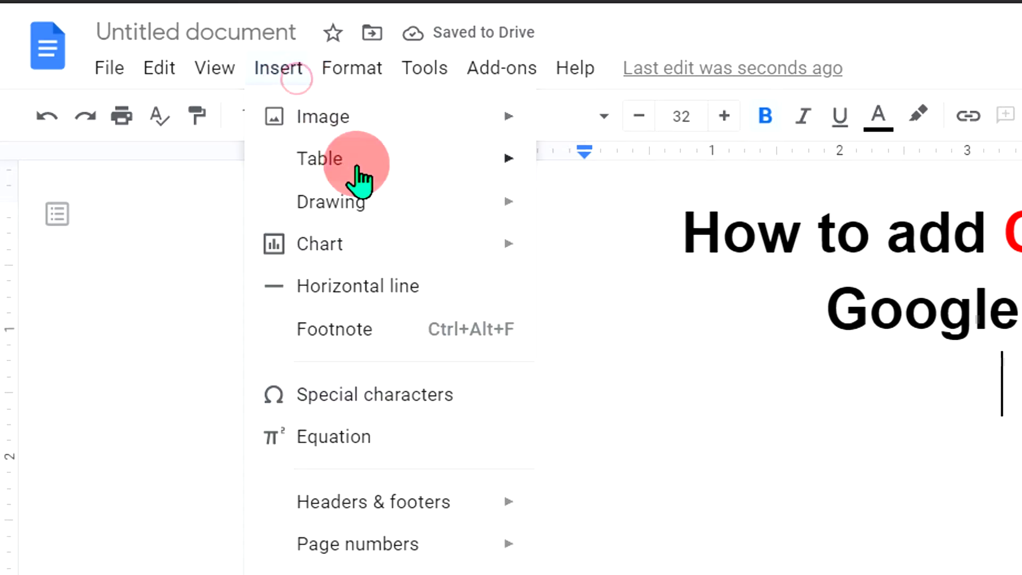
pyautogui.moveTo(412, 193)
pyautogui.click(603, 213)
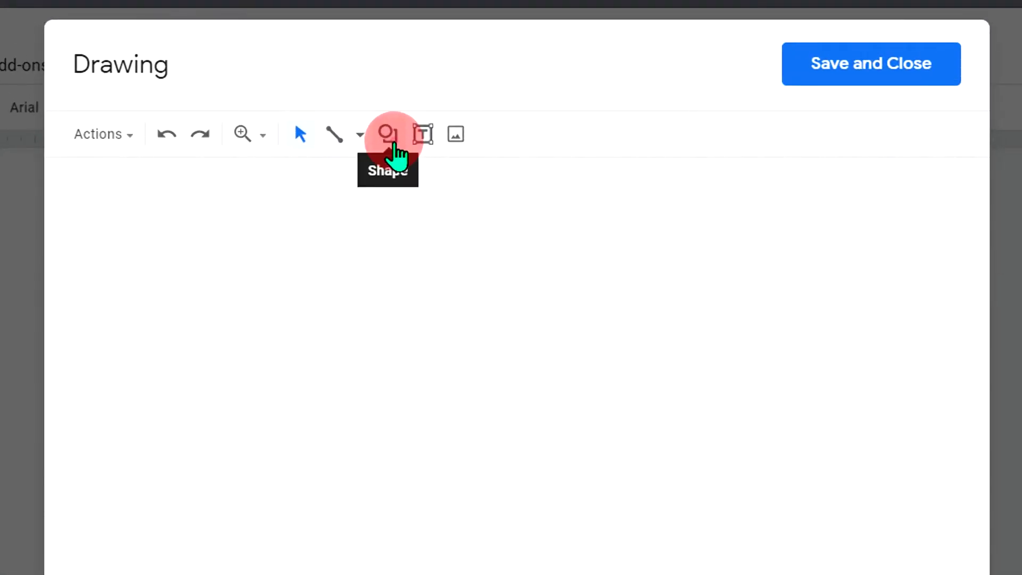
pyautogui.click(394, 139)
pyautogui.click(450, 181)
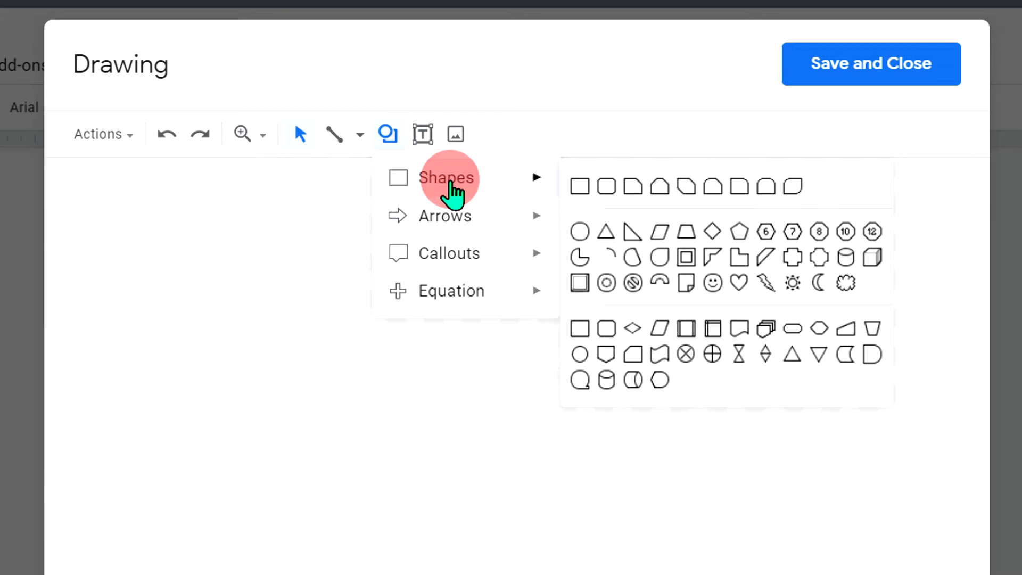
# - Pick the oval shape and draw an ellipse near the canvas top, then a circle below it
pyautogui.click(583, 237)
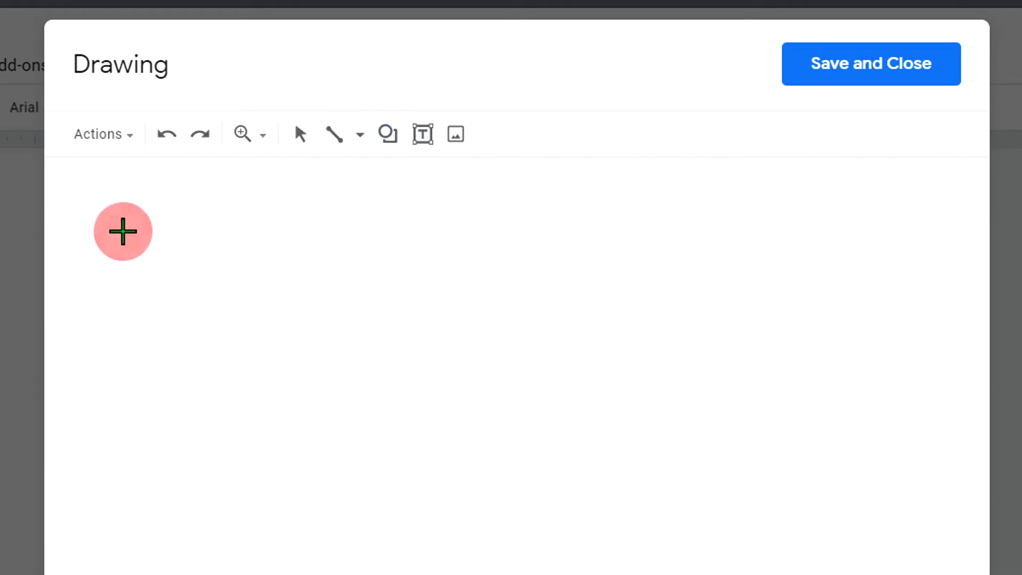
pyautogui.moveTo(163, 280); pyautogui.dragTo(411, 414)
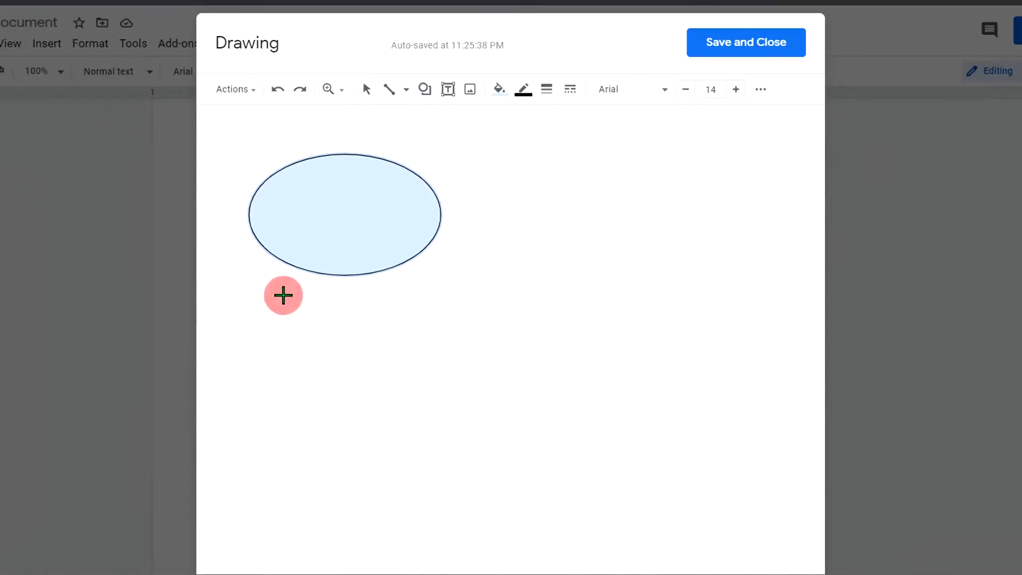
pyautogui.moveTo(283, 296); pyautogui.dragTo(442, 444)
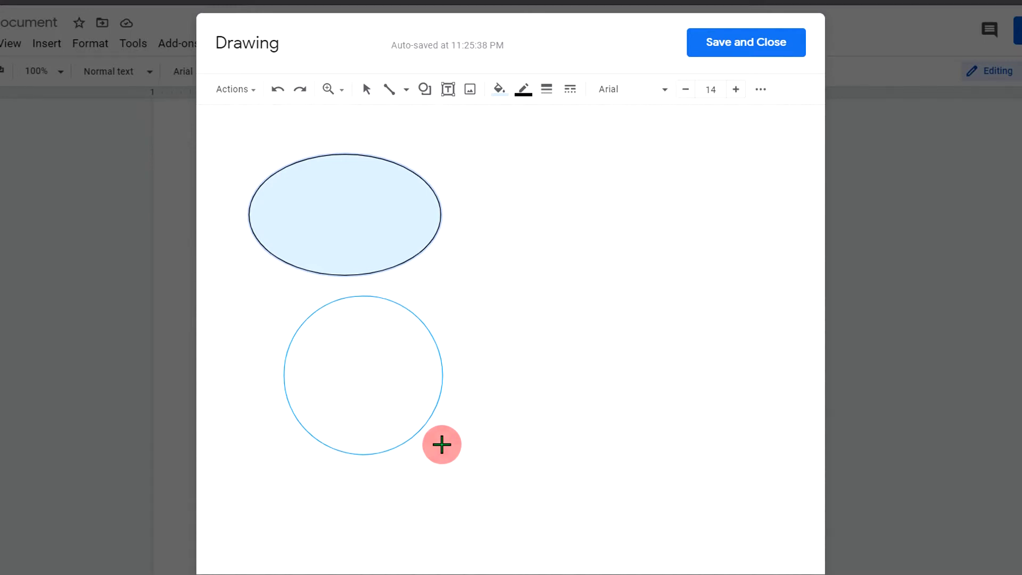
pyautogui.moveTo(442, 445); pyautogui.dragTo(442, 445)
# - Delete the stray ellipse, move the circle up-left, and make its fill transparent
pyautogui.click(400, 243)
pyautogui.press('Delete')
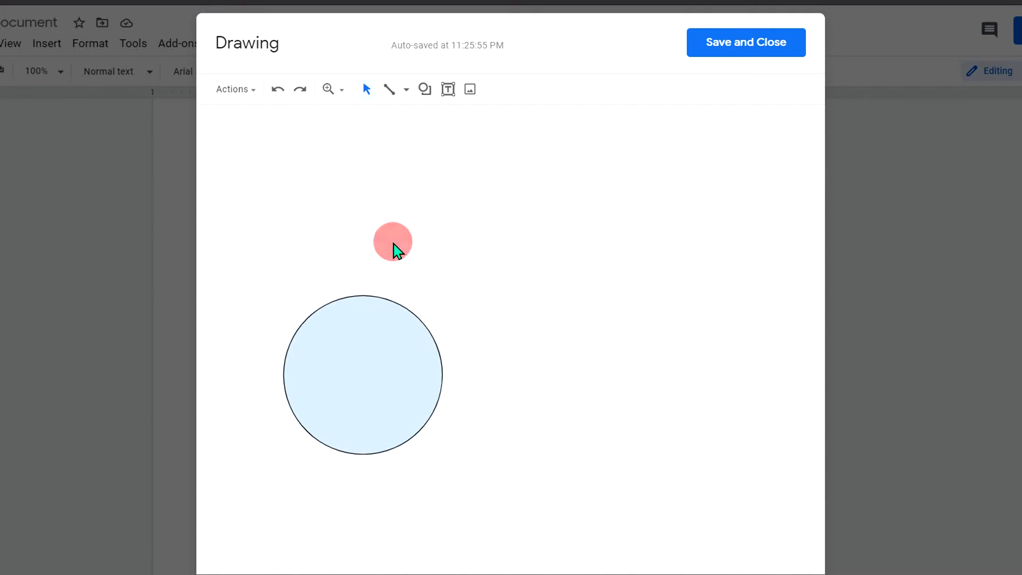
pyautogui.moveTo(351, 349); pyautogui.dragTo(313, 226)
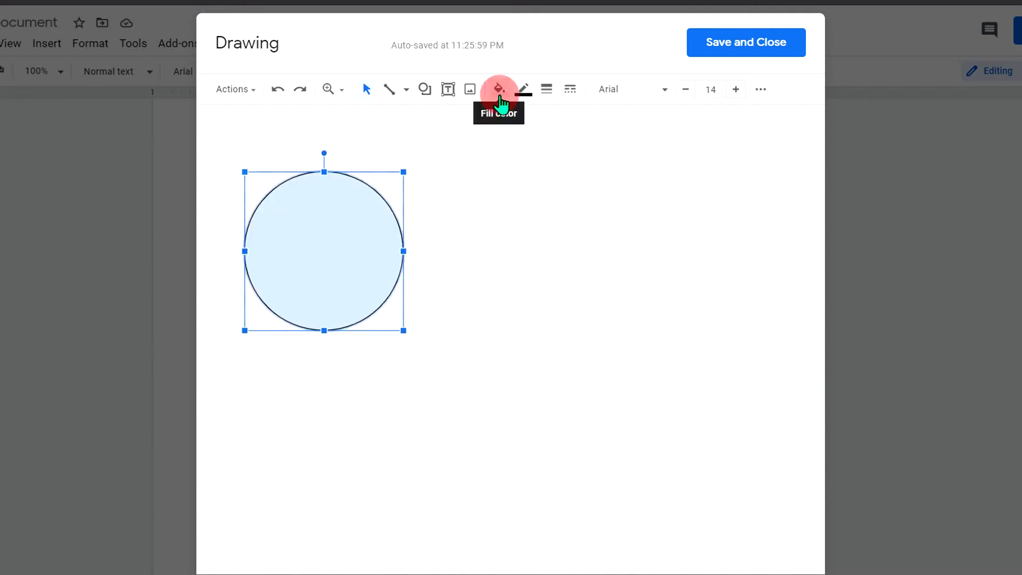
pyautogui.click(500, 96)
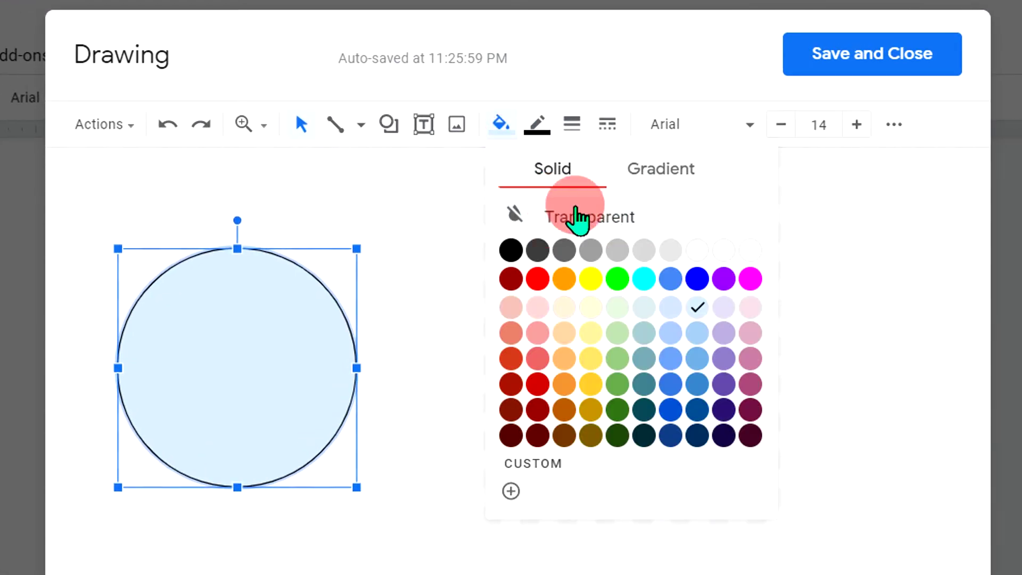
pyautogui.click(580, 217)
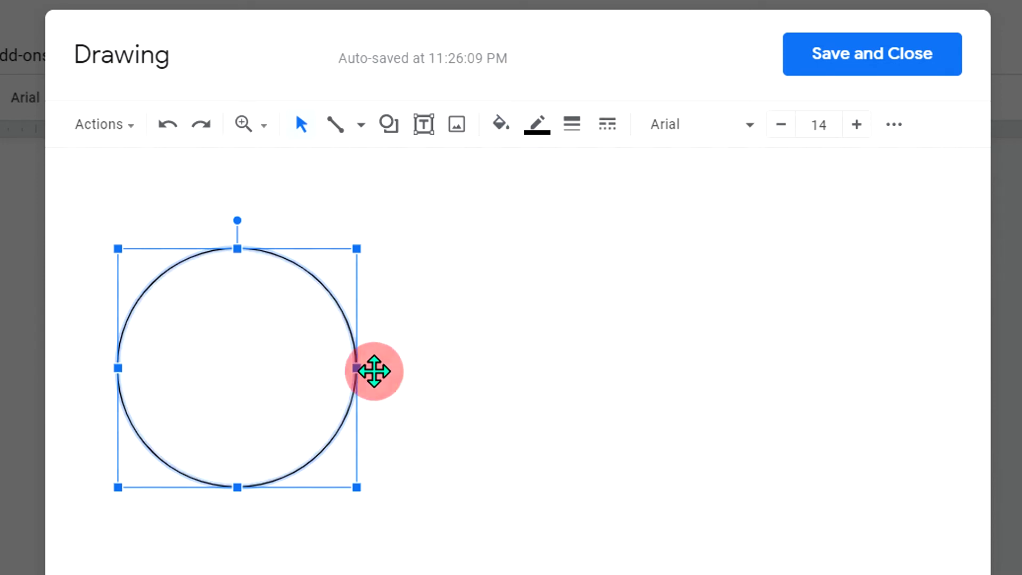
# - Set the circle's outline colour to black after briefly trying red
pyautogui.click(543, 129)
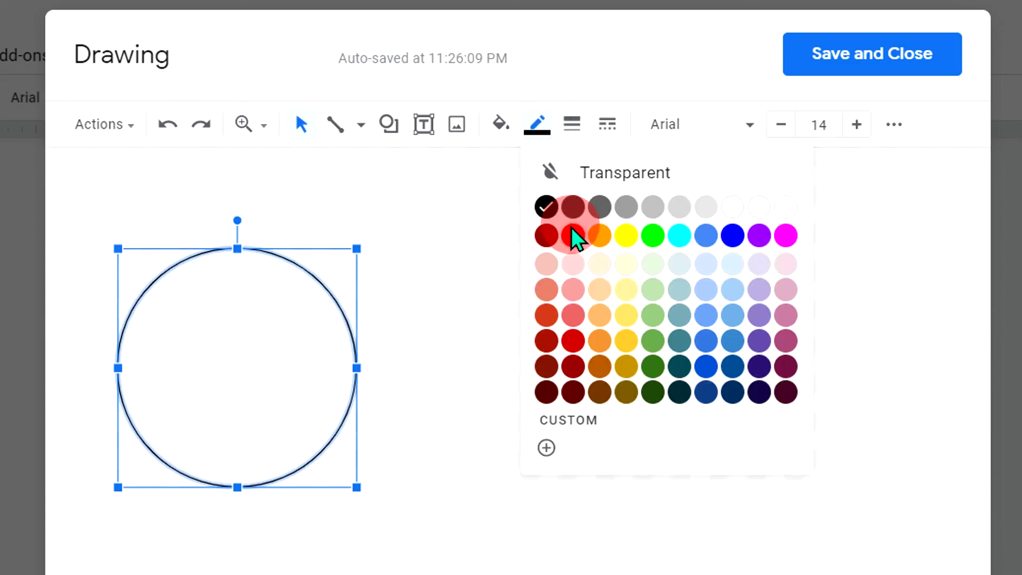
pyautogui.click(573, 236)
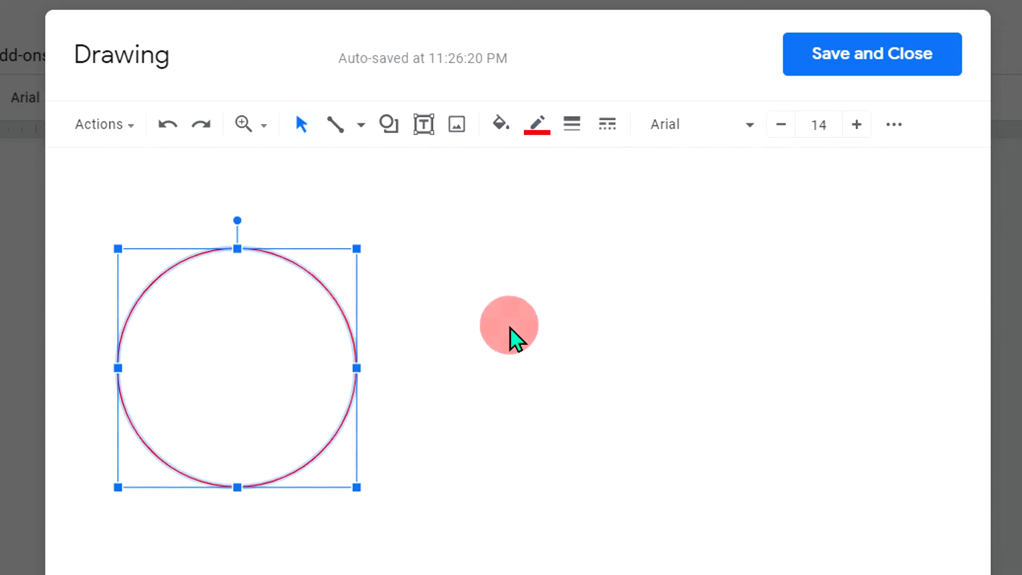
pyautogui.click(508, 326)
pyautogui.moveTo(78, 212); pyautogui.dragTo(393, 492)
pyautogui.click(535, 126)
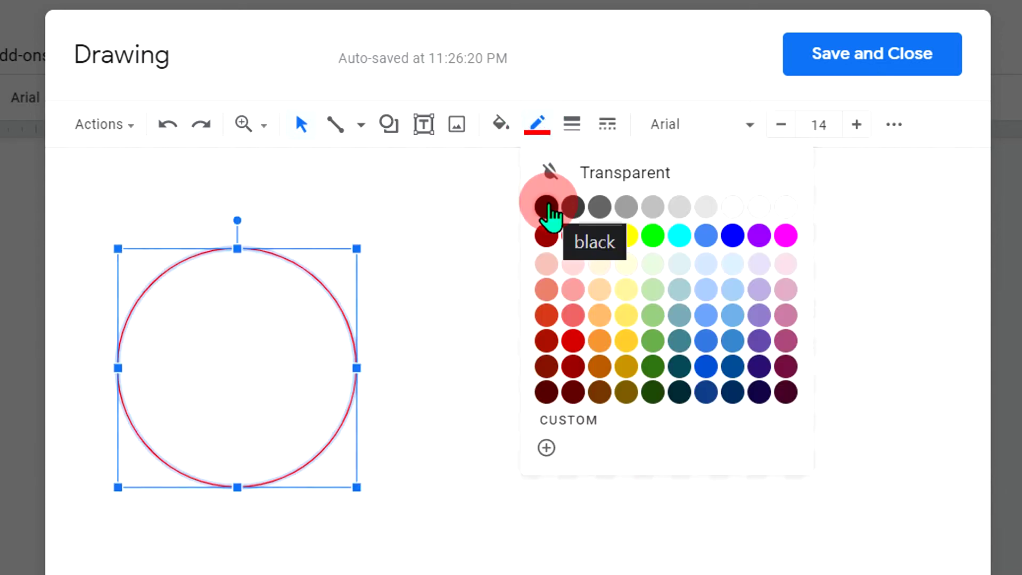
pyautogui.click(548, 211)
# - Give the outline a 3px weight, keeping it solid after undoing a dotted dash
pyautogui.click(572, 124)
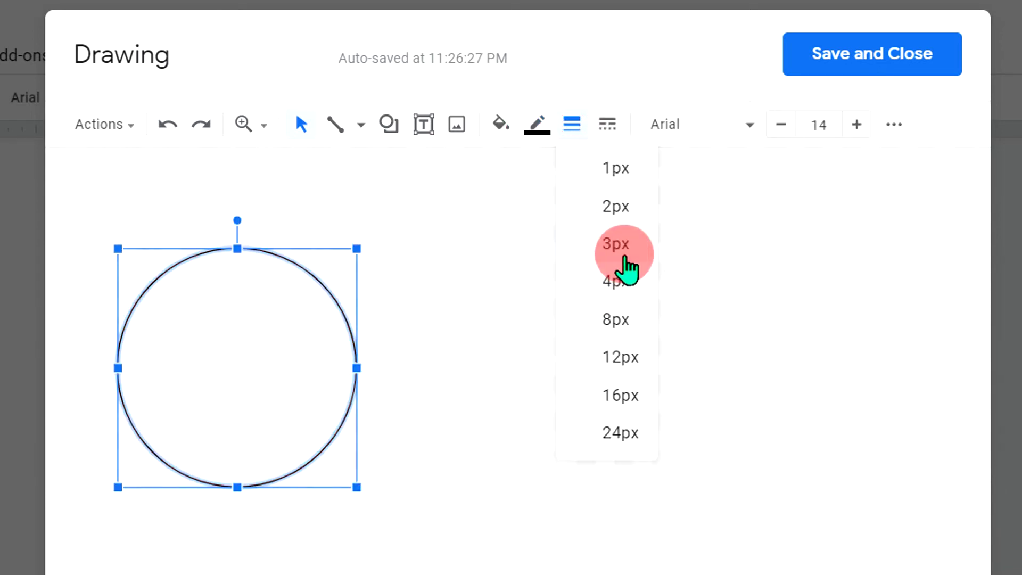
pyautogui.click(625, 258)
pyautogui.click(617, 133)
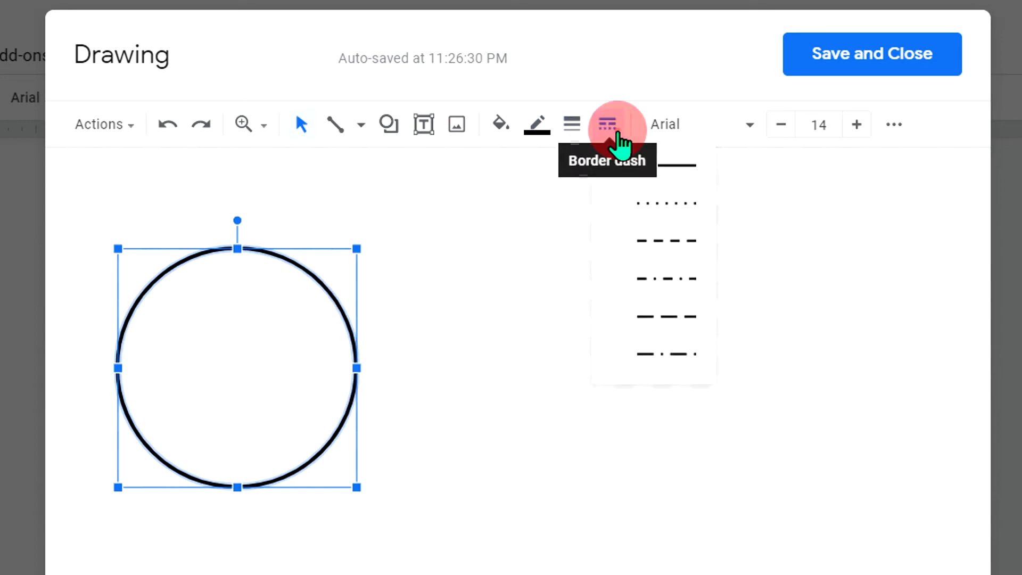
pyautogui.click(684, 203)
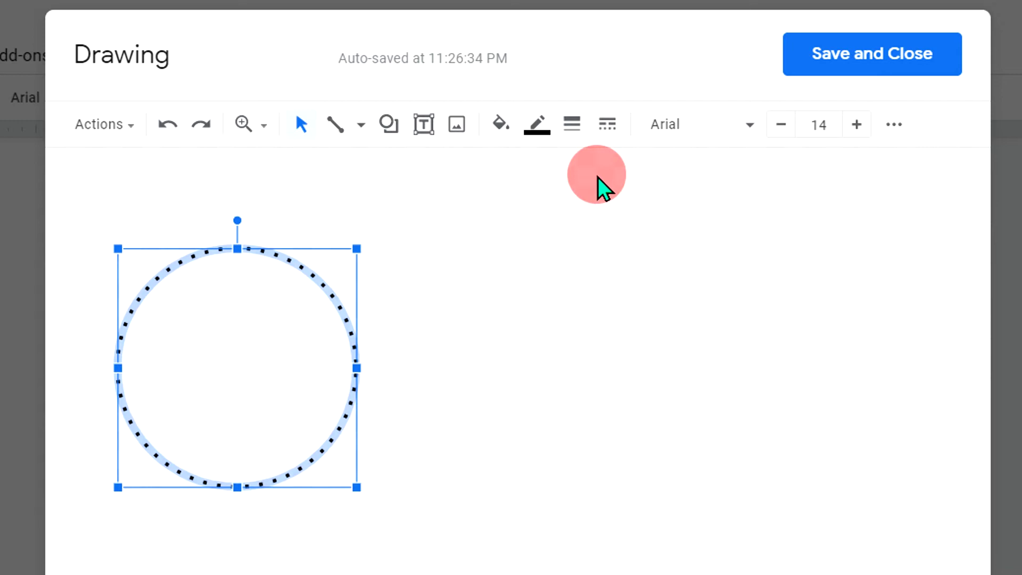
pyautogui.hotkey('ctrl', 'z')
# - Fill the circle with the dark red gradient preset and open the Custom gradient settings
pyautogui.click(503, 130)
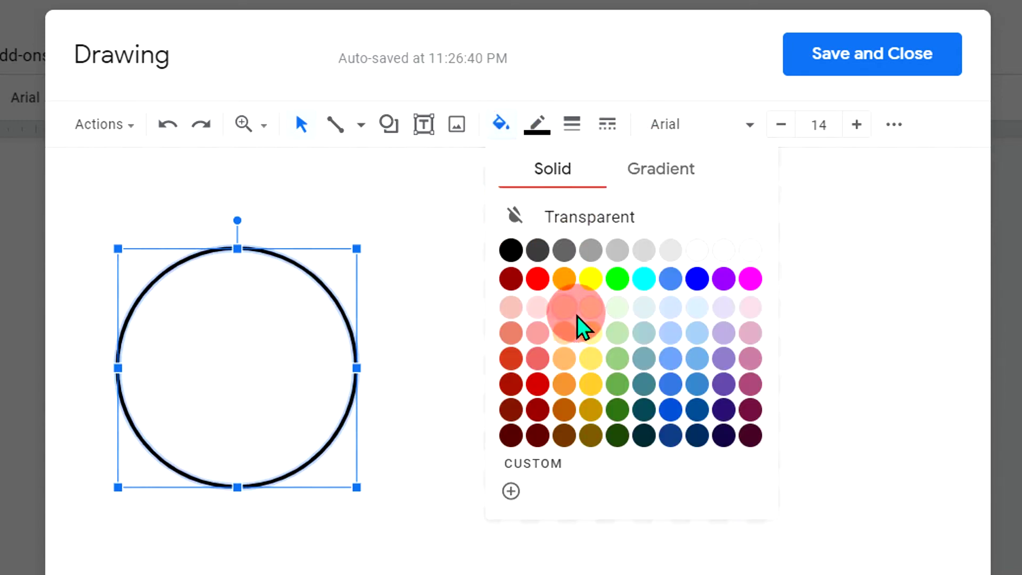
pyautogui.click(537, 278)
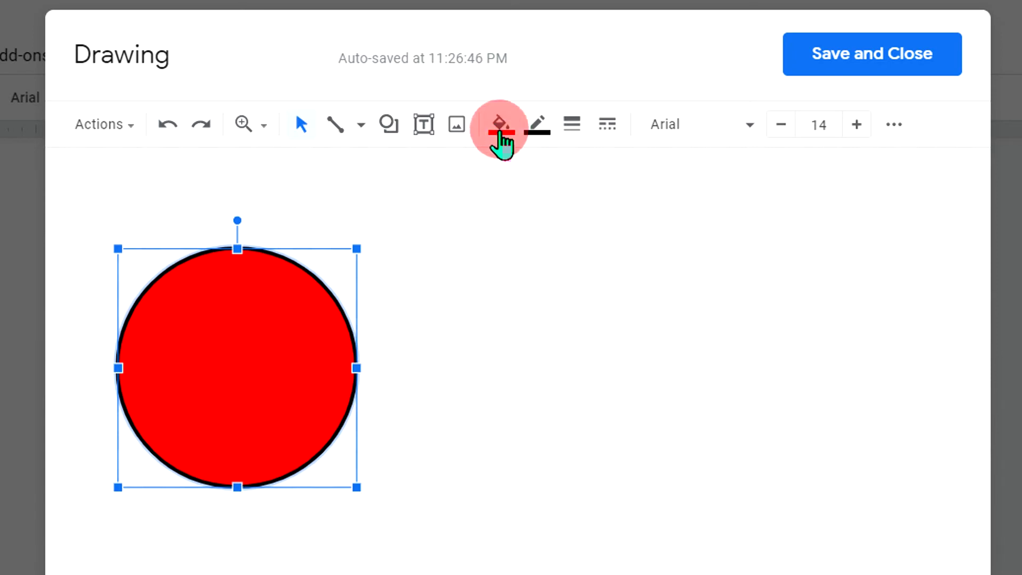
pyautogui.click(500, 127)
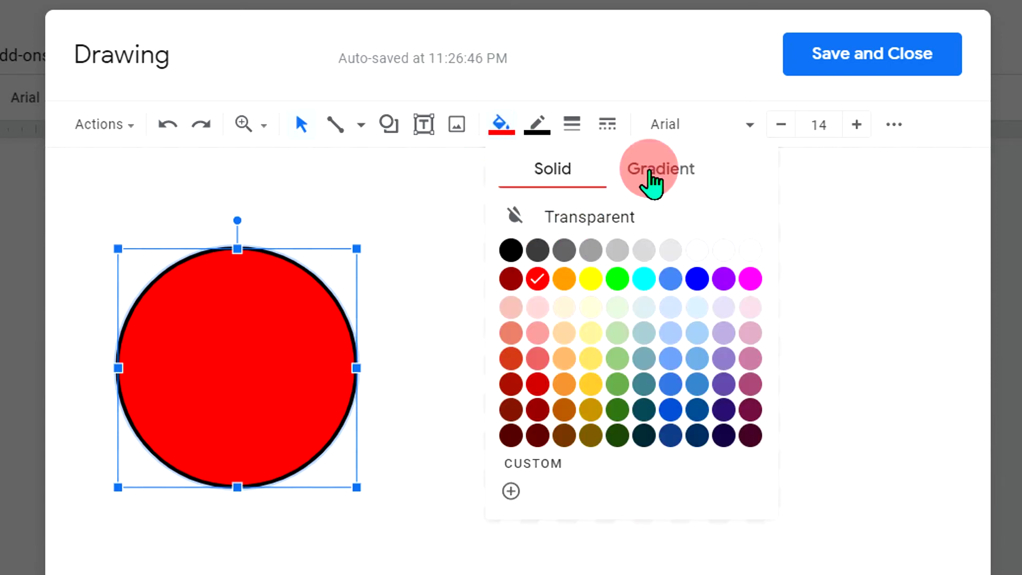
pyautogui.click(651, 176)
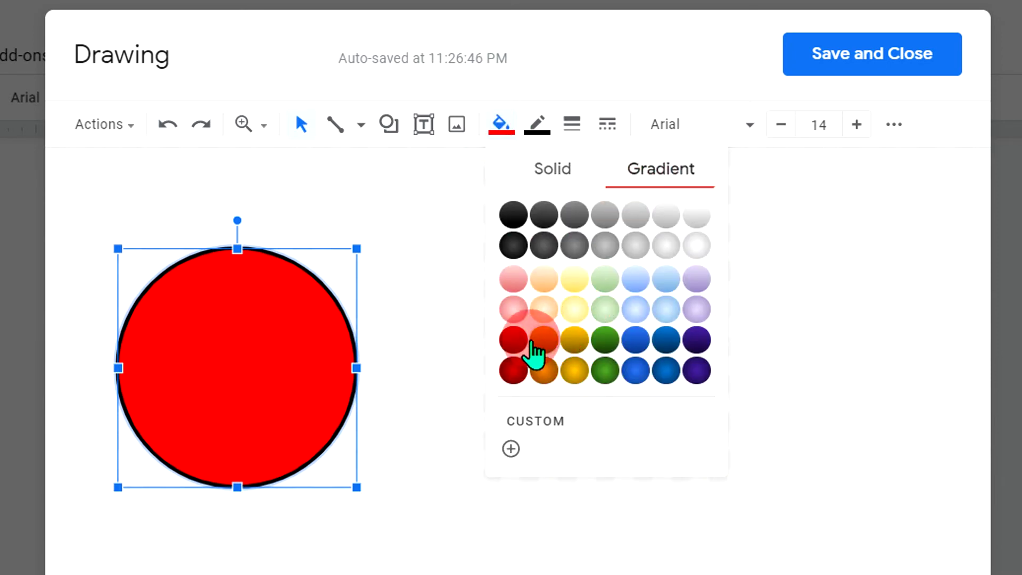
pyautogui.click(524, 344)
pyautogui.click(500, 126)
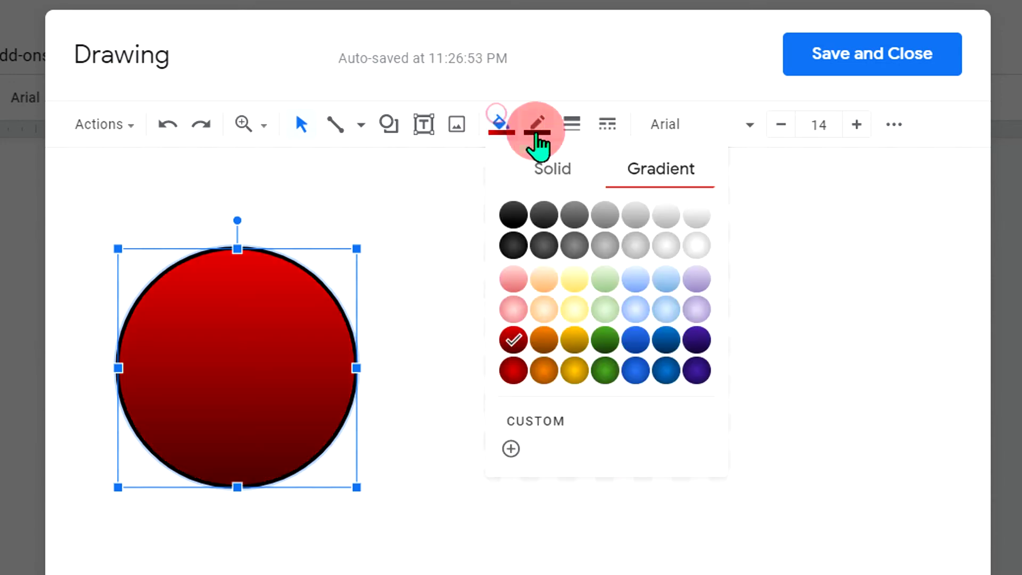
pyautogui.click(662, 171)
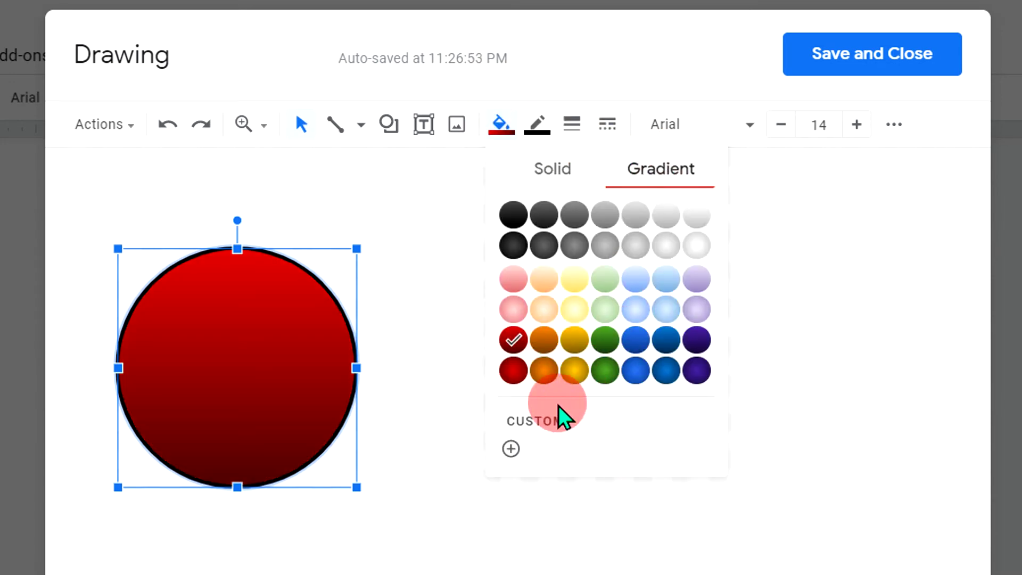
pyautogui.click(570, 426)
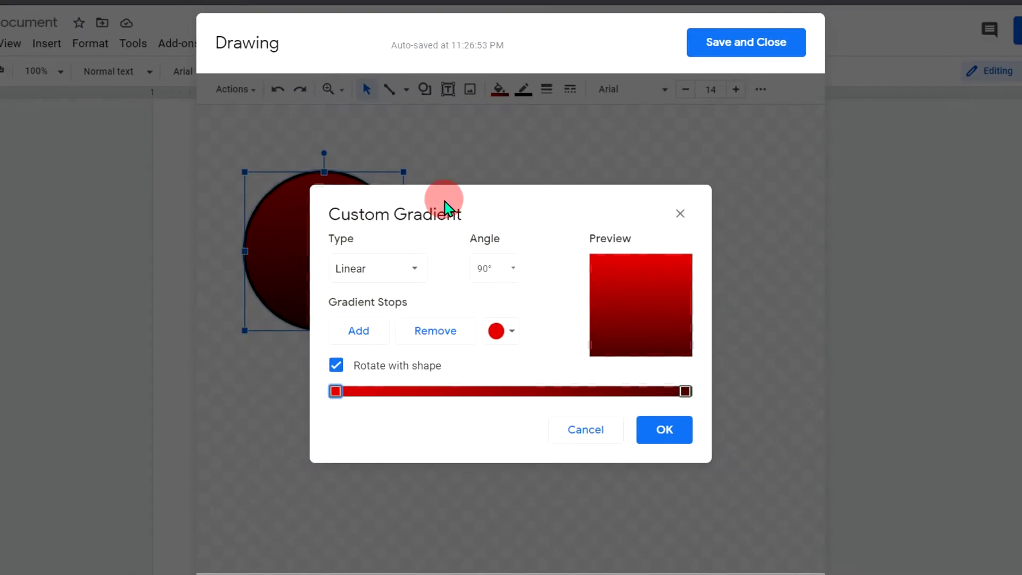
# - Make the first gradient stop green and add a cyan middle stop
pyautogui.tripleClick(445, 201)
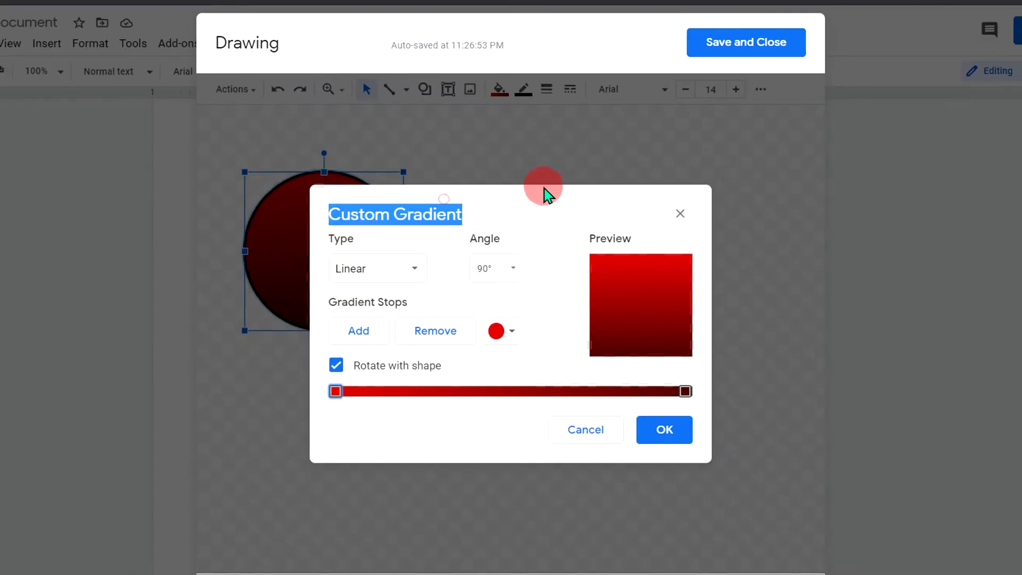
pyautogui.click(533, 207)
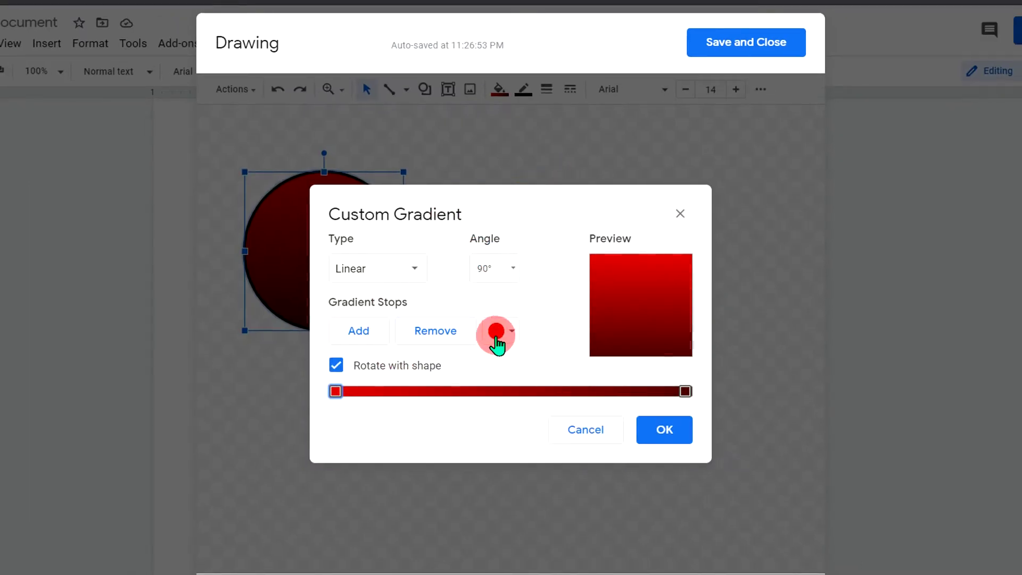
pyautogui.click(496, 332)
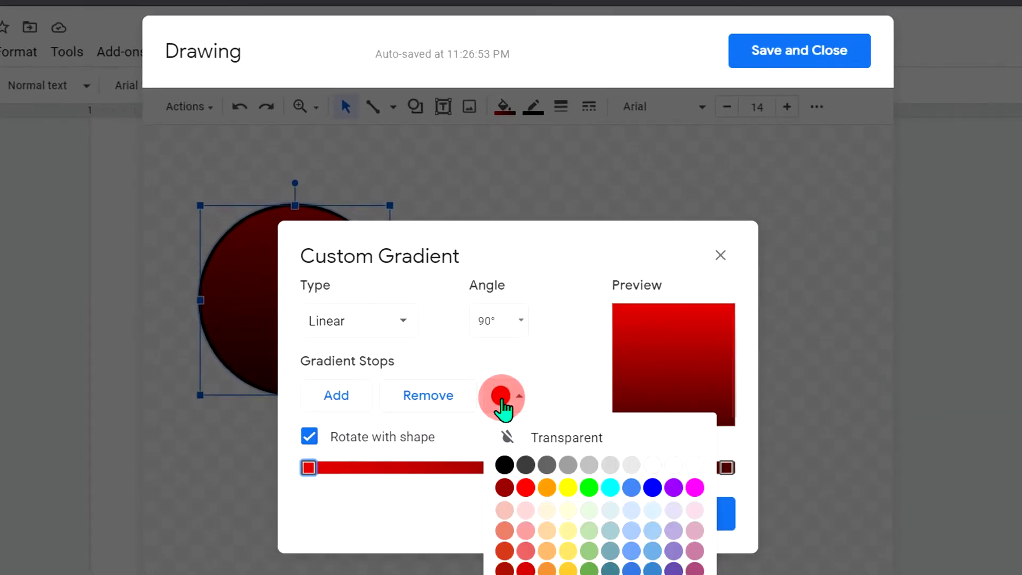
pyautogui.click(590, 491)
pyautogui.click(337, 399)
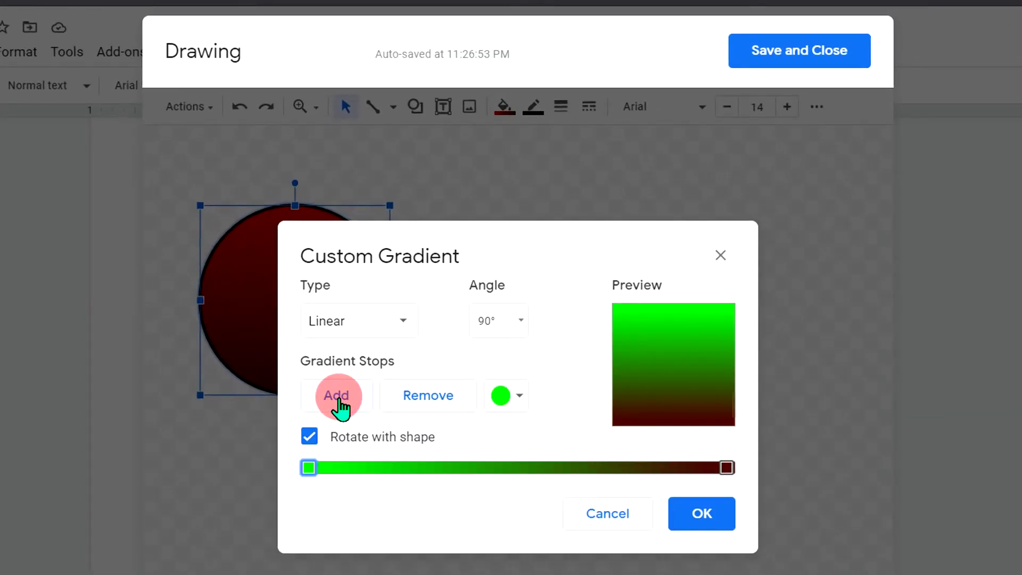
pyautogui.click(554, 445)
pyautogui.click(511, 394)
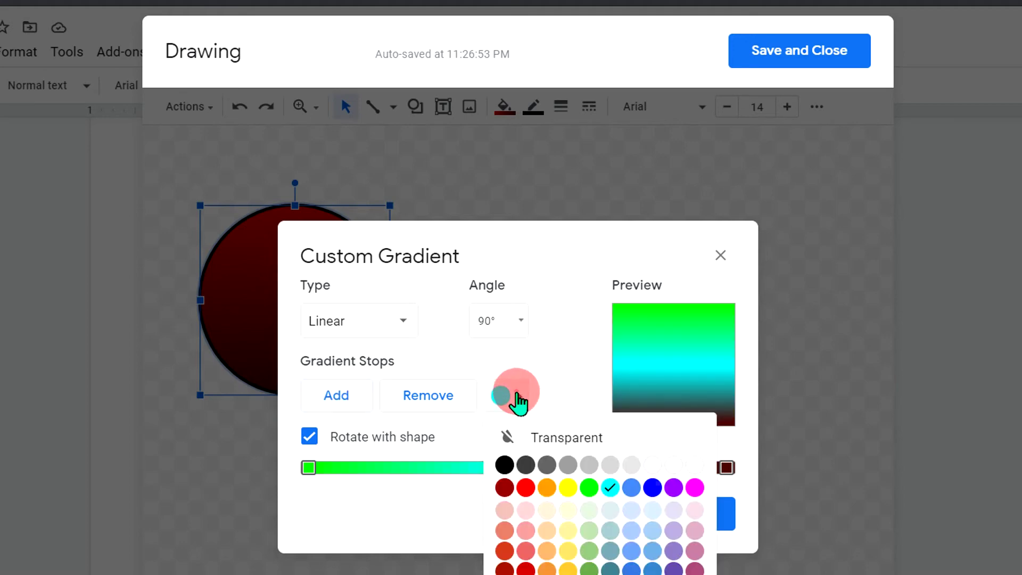
pyautogui.click(607, 481)
# - Add a light yellow stop, then slide the cyan and yellow stops leftward
pyautogui.click(336, 399)
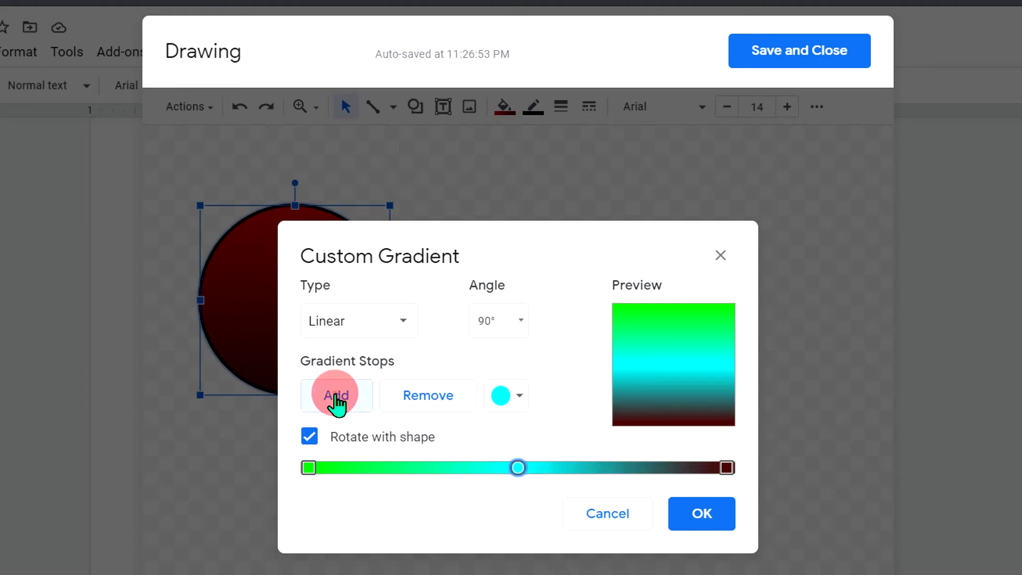
pyautogui.click(512, 402)
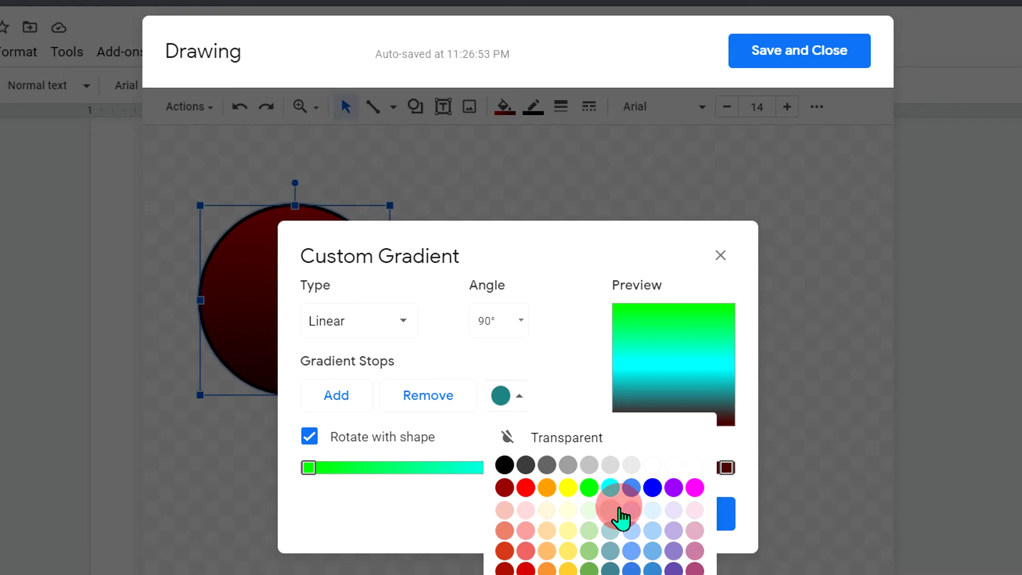
pyautogui.click(569, 511)
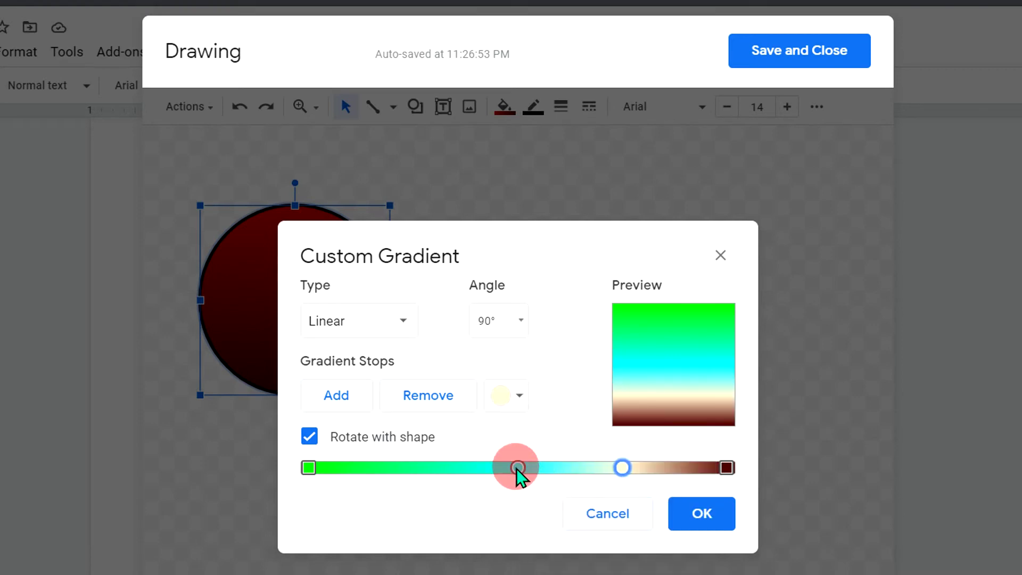
pyautogui.moveTo(517, 468); pyautogui.dragTo(445, 469)
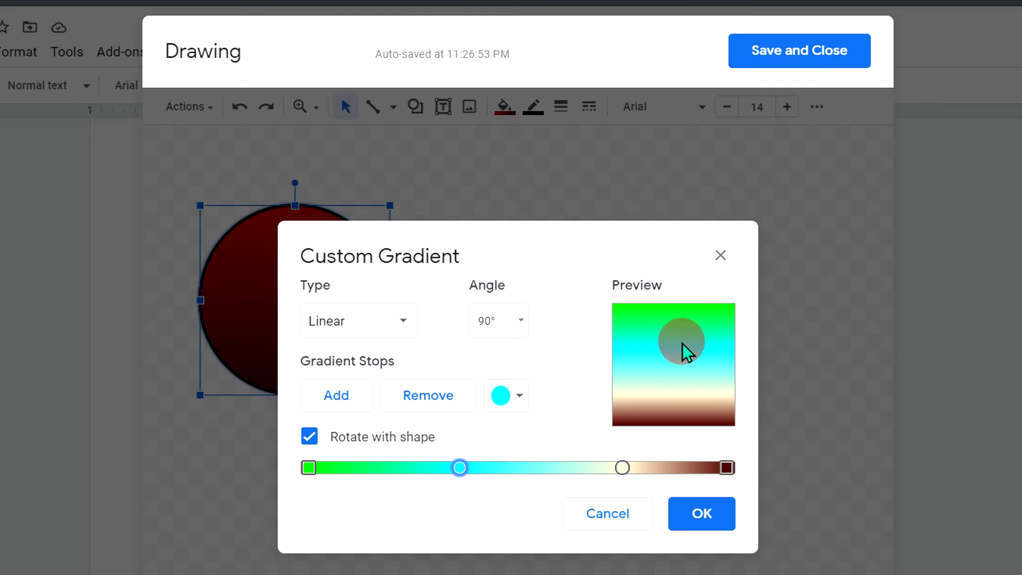
pyautogui.moveTo(621, 471); pyautogui.dragTo(568, 467)
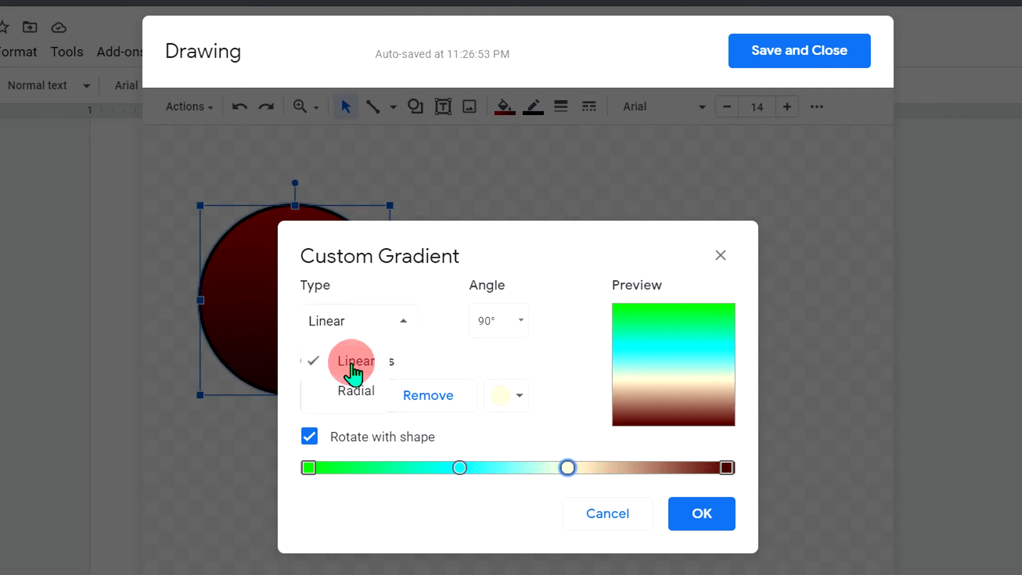
# - Set the custom gradient to Linear at a 135° angle and apply it with OK
pyautogui.click(360, 394)
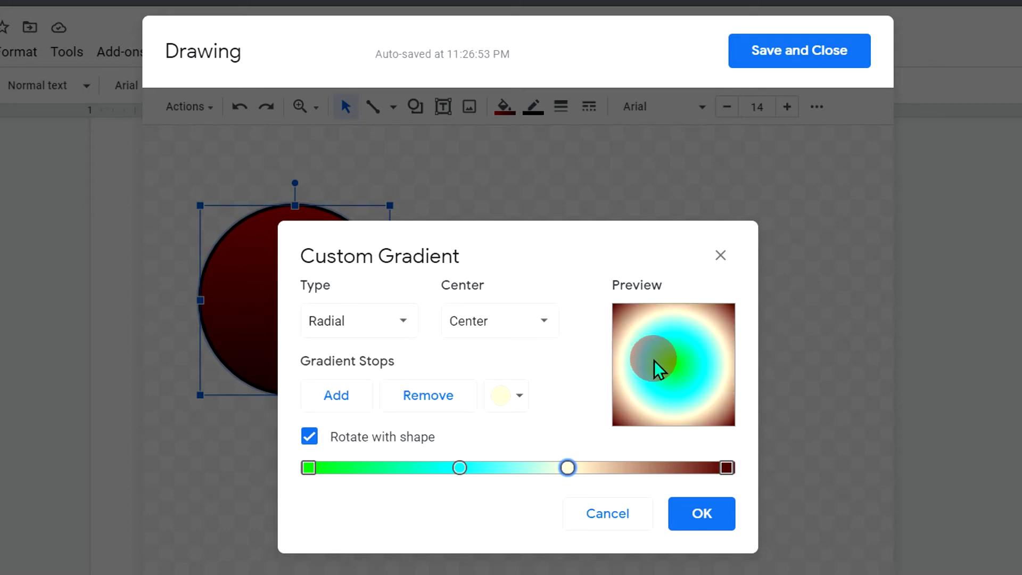
pyautogui.click(365, 319)
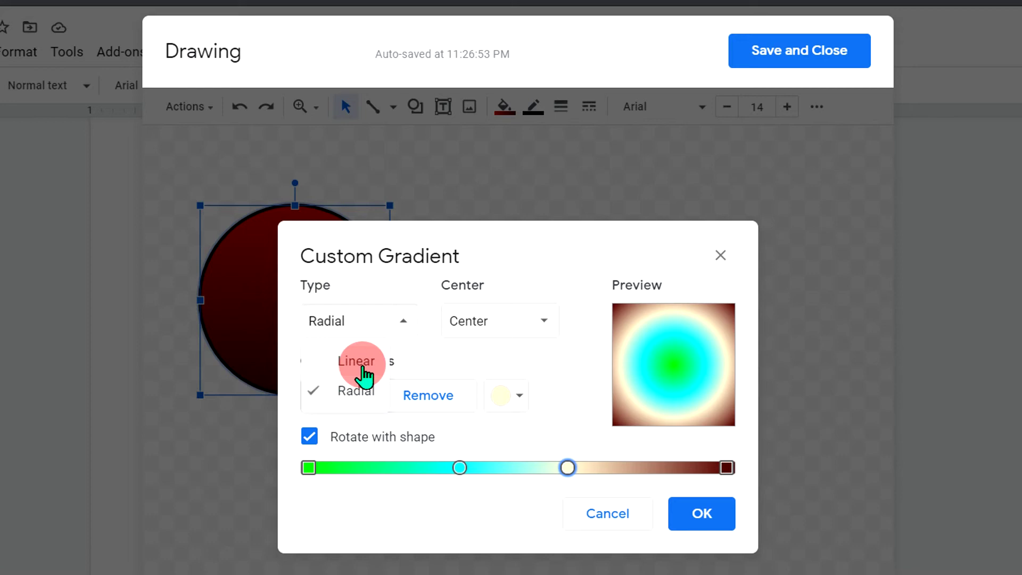
pyautogui.click(357, 362)
pyautogui.click(506, 317)
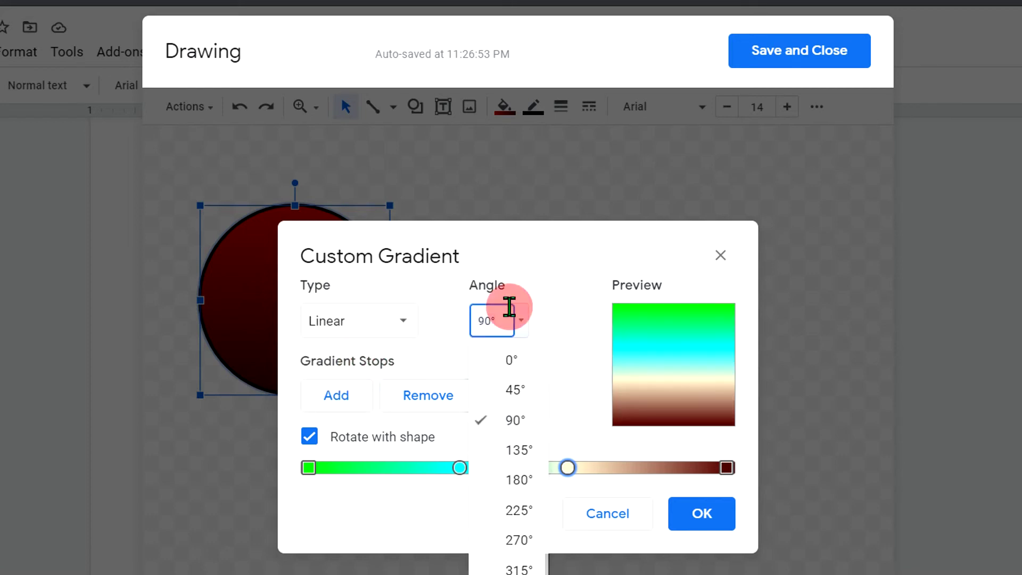
pyautogui.click(514, 447)
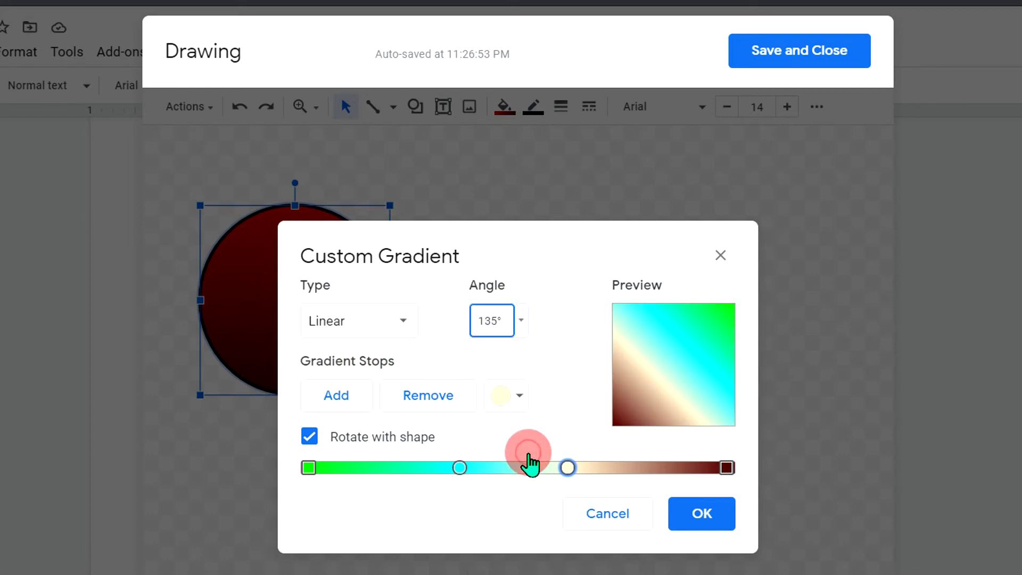
pyautogui.click(703, 514)
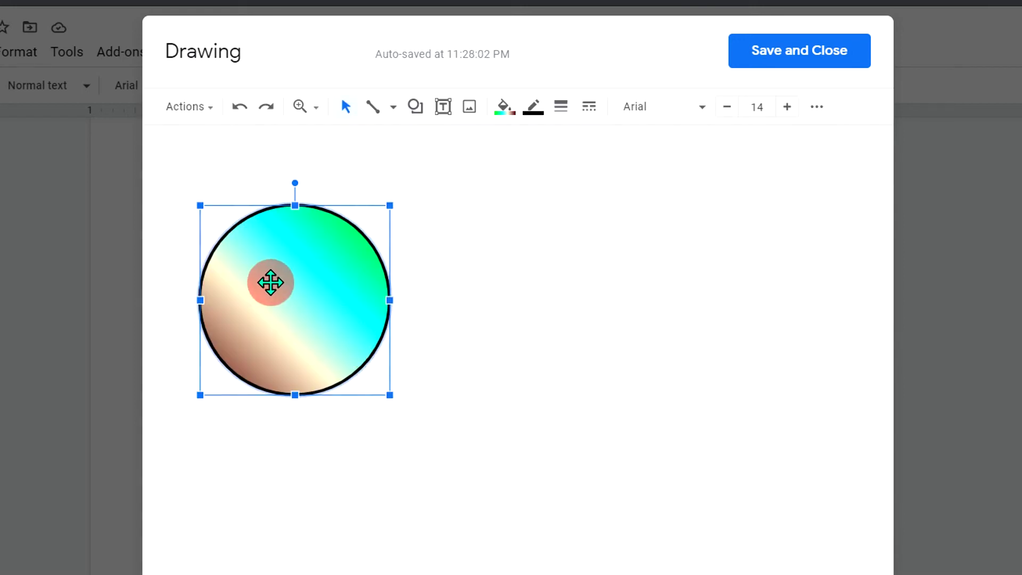
# - Type SUBSCRIBE inside the circle and select the text
pyautogui.click(297, 321)
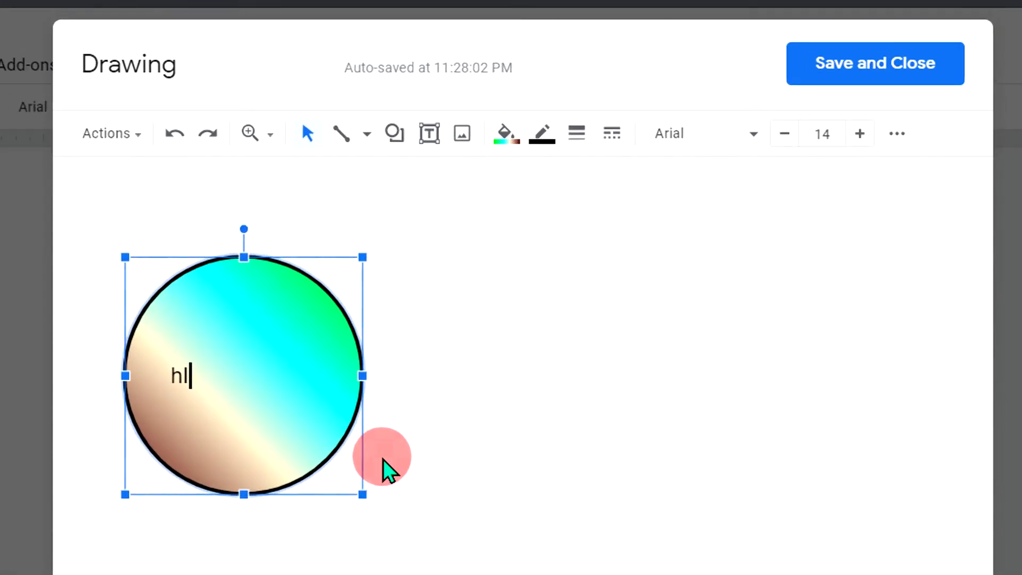
pyautogui.write('hl')
pyautogui.press('BackSpace')
pyautogui.press('BackSpace')
pyautogui.write('SUBSCRIBE')
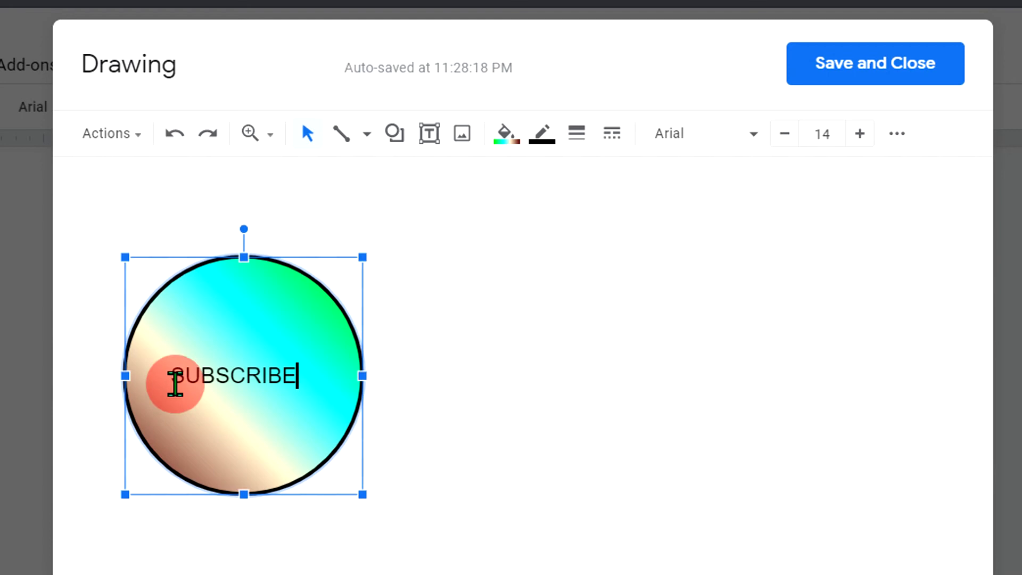
pyautogui.moveTo(169, 380); pyautogui.dragTo(308, 377)
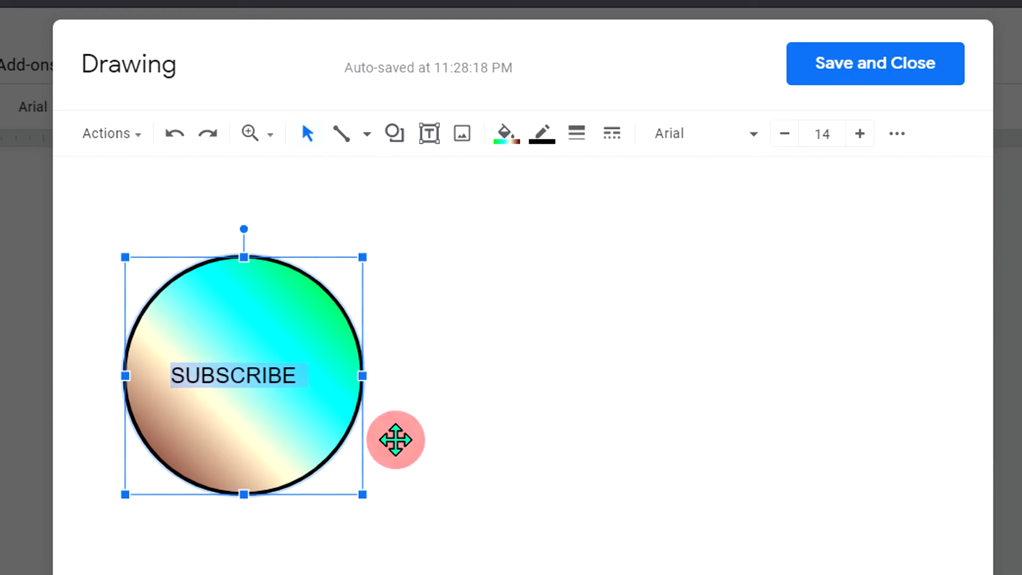
# - Format SUBSCRIBE in bold yellow Impact, centred in the circle
pyautogui.click(676, 134)
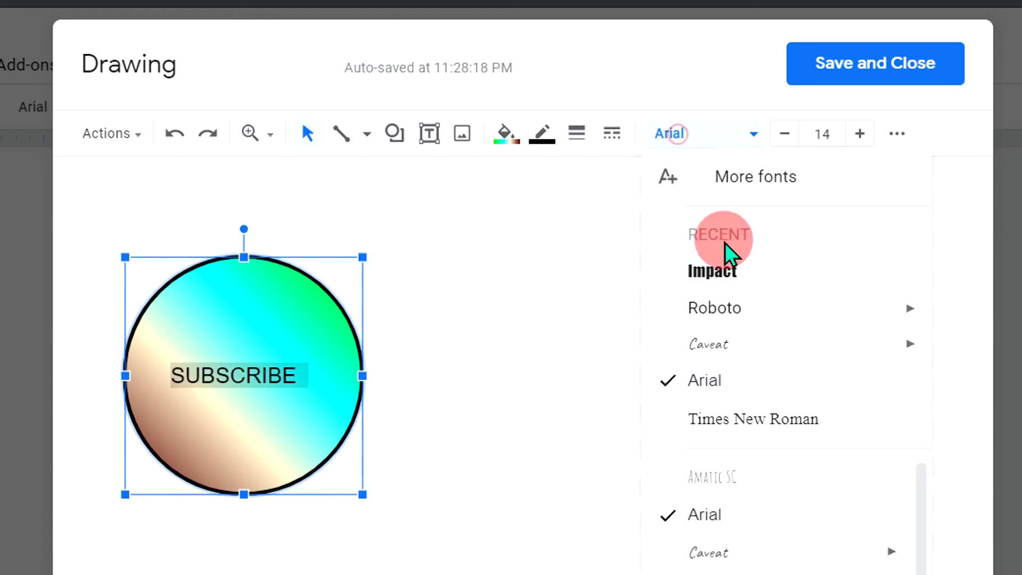
pyautogui.click(737, 272)
pyautogui.click(899, 134)
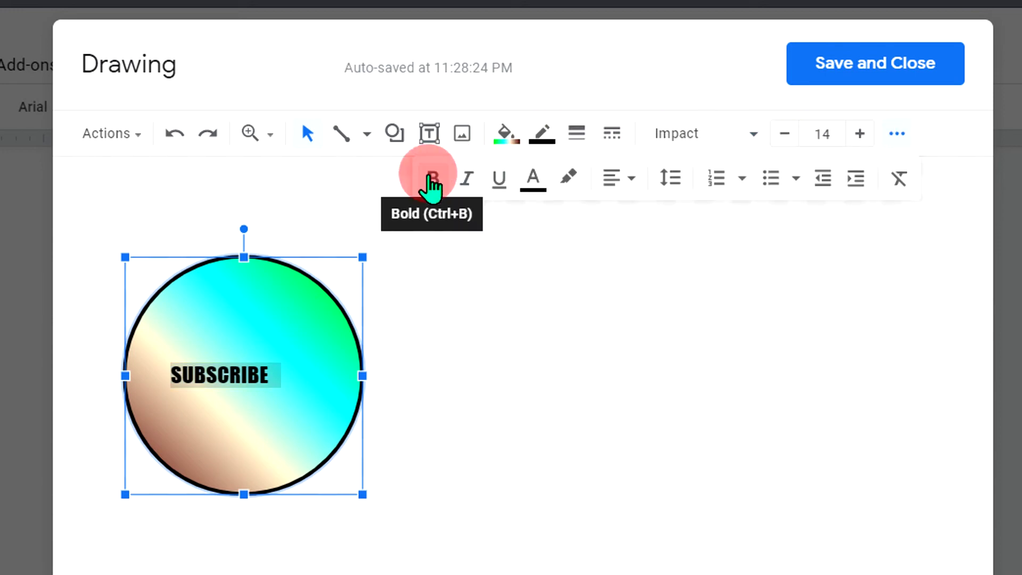
pyautogui.click(430, 178)
pyautogui.click(533, 178)
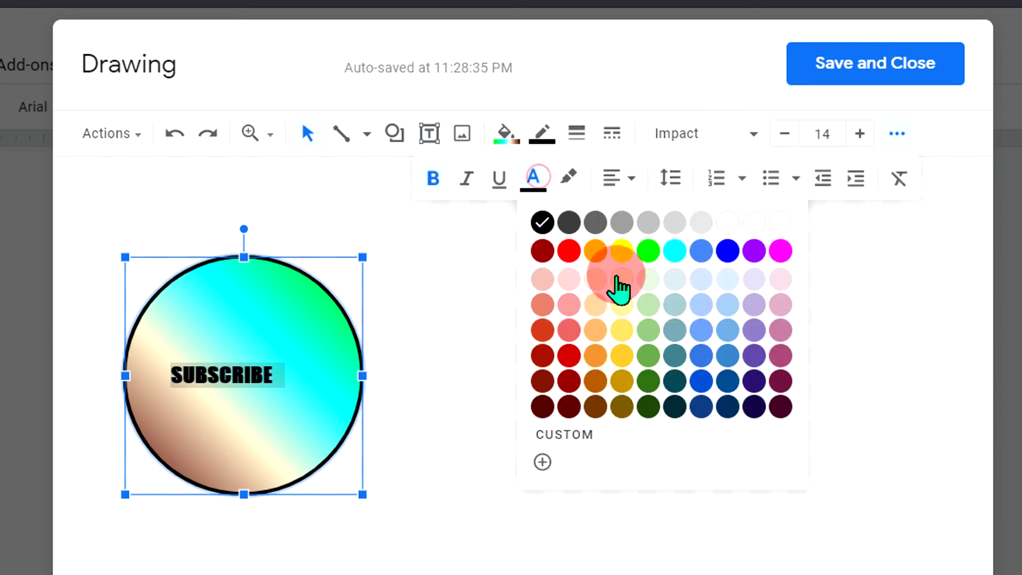
pyautogui.click(775, 224)
pyautogui.click(618, 179)
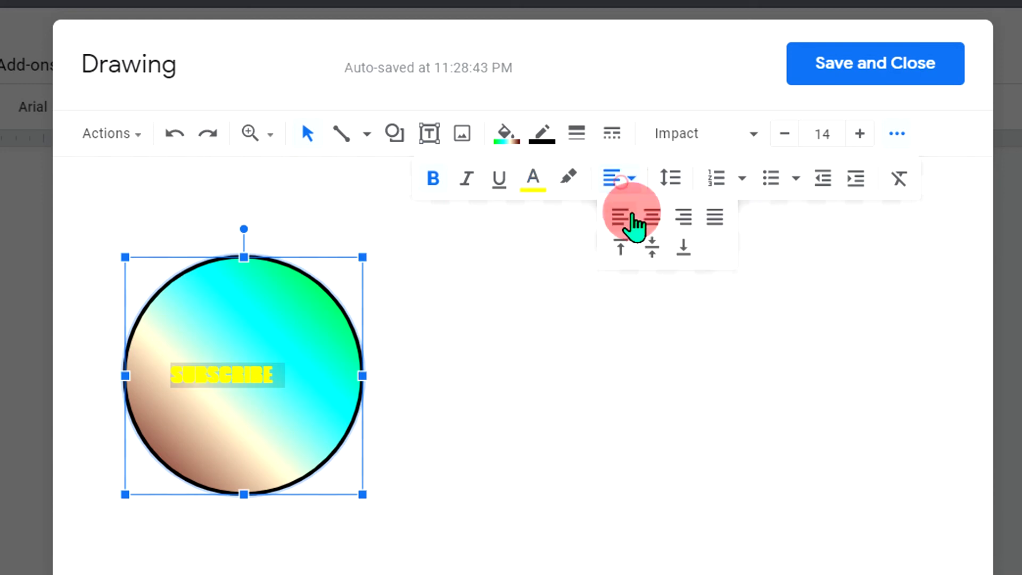
pyautogui.click(654, 218)
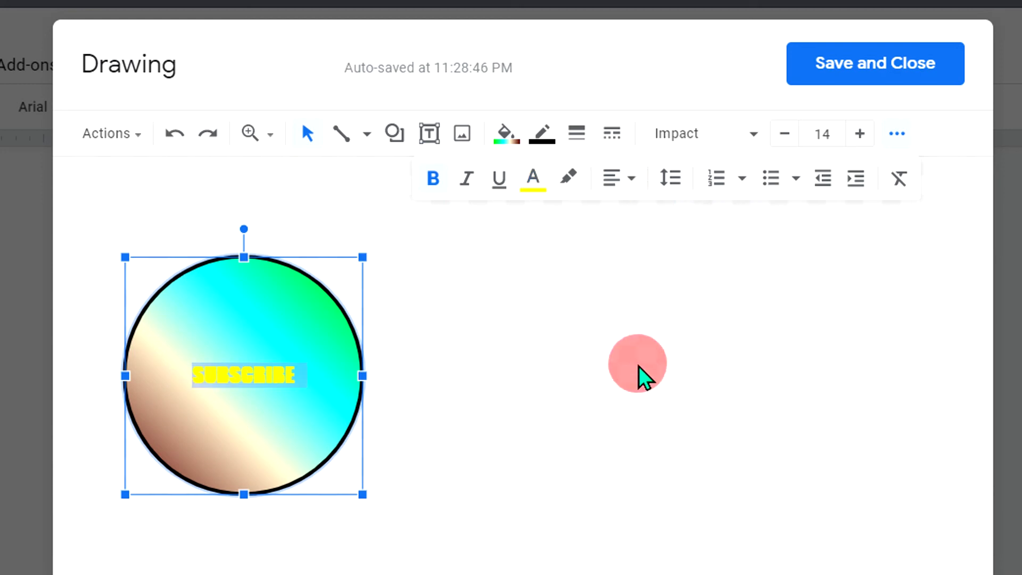
# - Increase the SUBSCRIBE font size four steps and save the drawing into the document
pyautogui.click(859, 134)
pyautogui.click(859, 133)
pyautogui.click(859, 133)
pyautogui.click(859, 134)
pyautogui.click(859, 134)
pyautogui.click(859, 133)
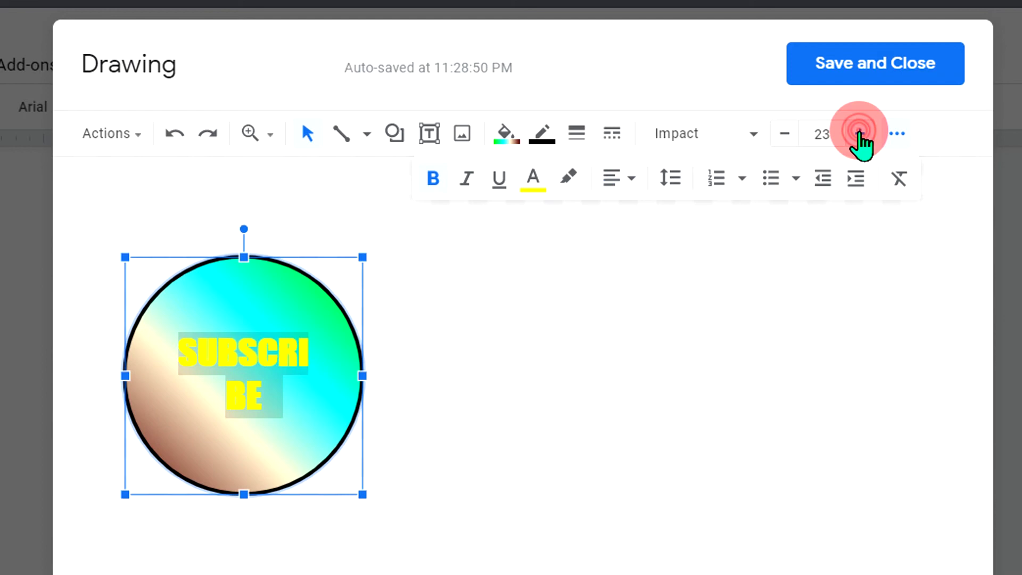
pyautogui.click(859, 133)
pyautogui.click(859, 133)
pyautogui.click(898, 66)
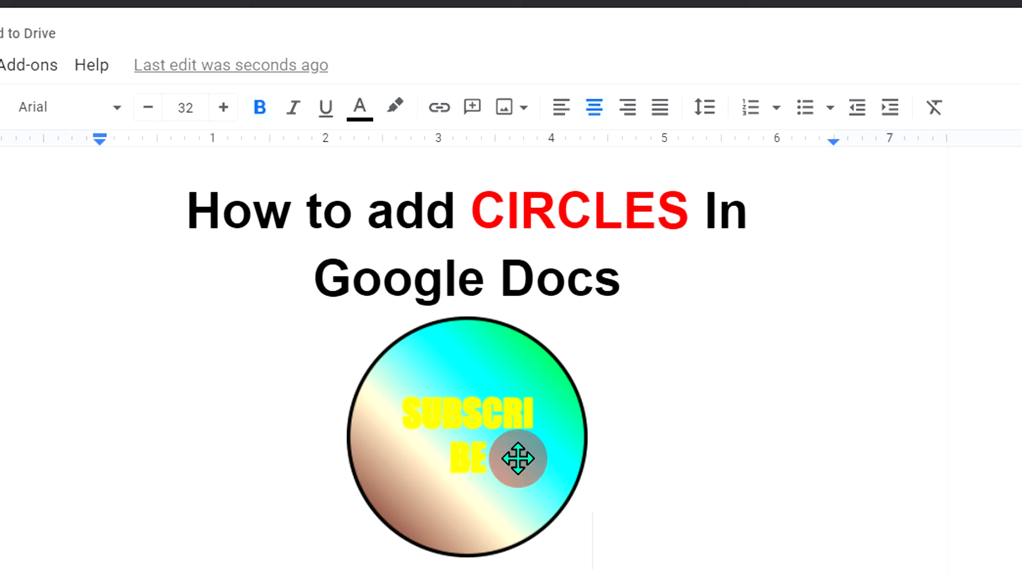
# - Select the SUBSCRIBE circle drawing and reopen it in the Drawing editor
pyautogui.click(471, 483)
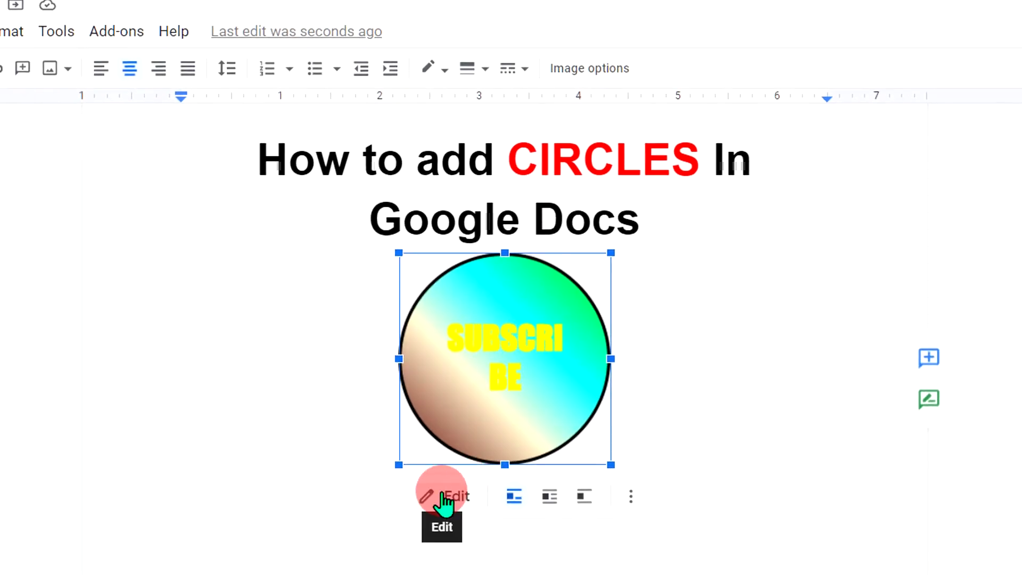
pyautogui.click(443, 497)
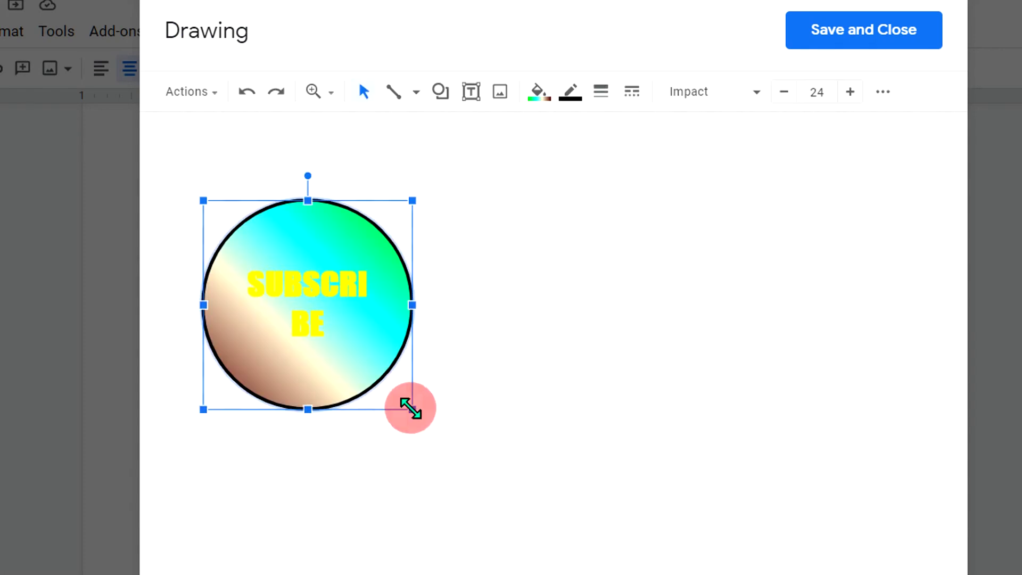
# - Enlarge the circle, duplicate it with Ctrl+D, and flip the copy horizontally beside the original
pyautogui.moveTo(410, 409); pyautogui.dragTo(483, 450)
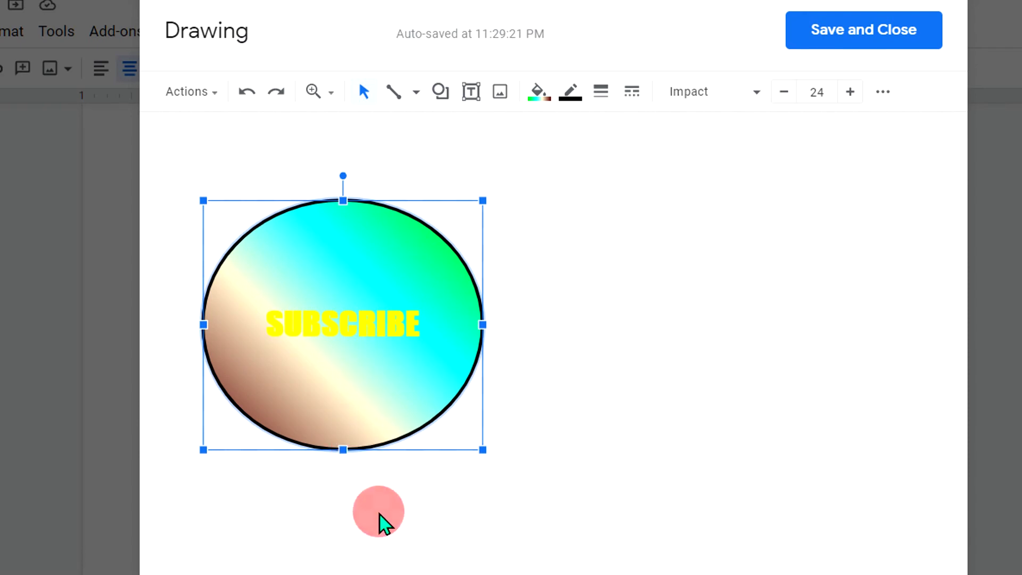
pyautogui.hotkey('ctrl', 'd')
pyautogui.moveTo(368, 388); pyautogui.dragTo(650, 367)
pyautogui.moveTo(606, 302); pyautogui.dragTo(767, 299)
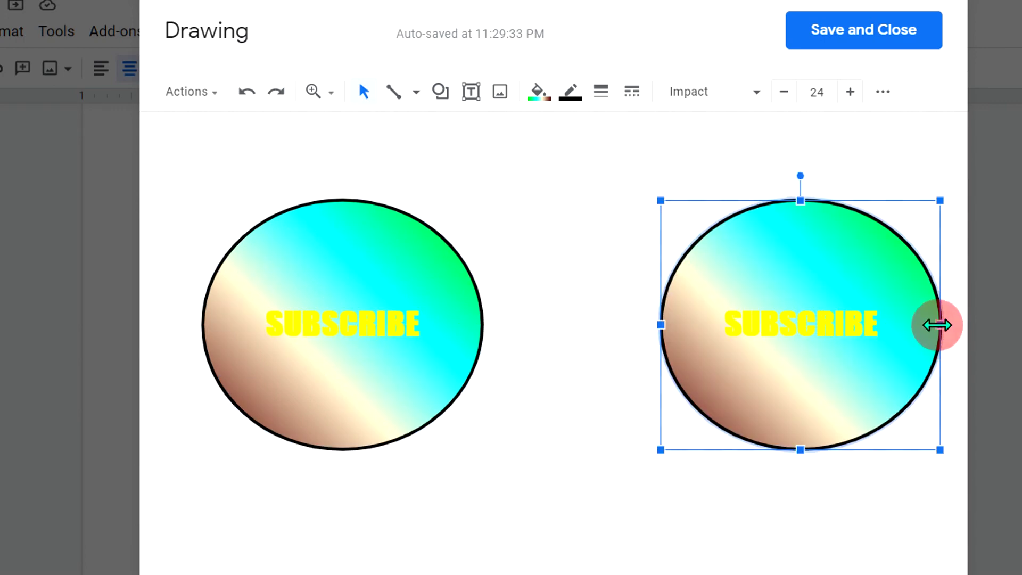
pyautogui.moveTo(937, 325); pyautogui.dragTo(500, 324)
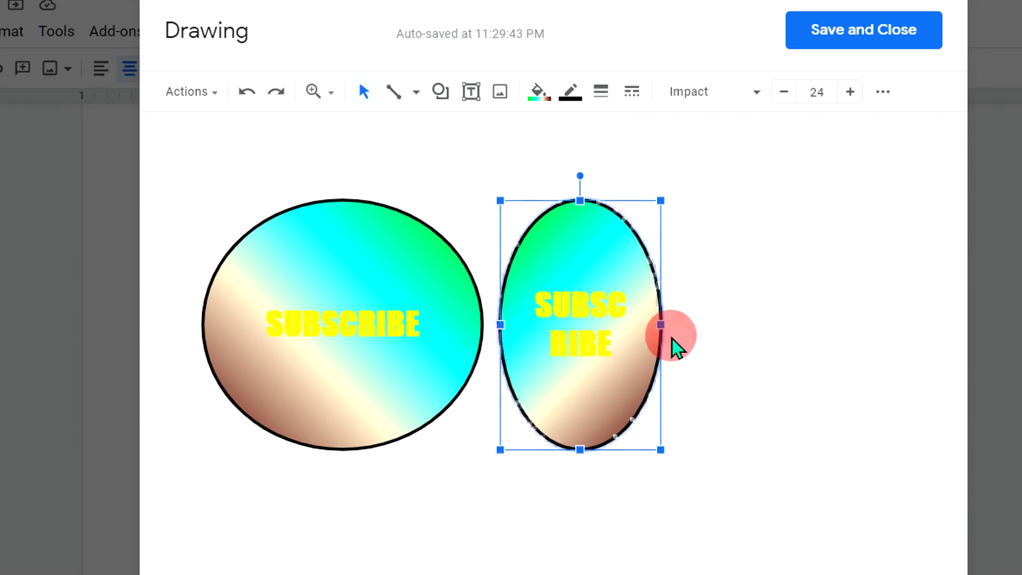
pyautogui.moveTo(661, 328); pyautogui.dragTo(825, 327)
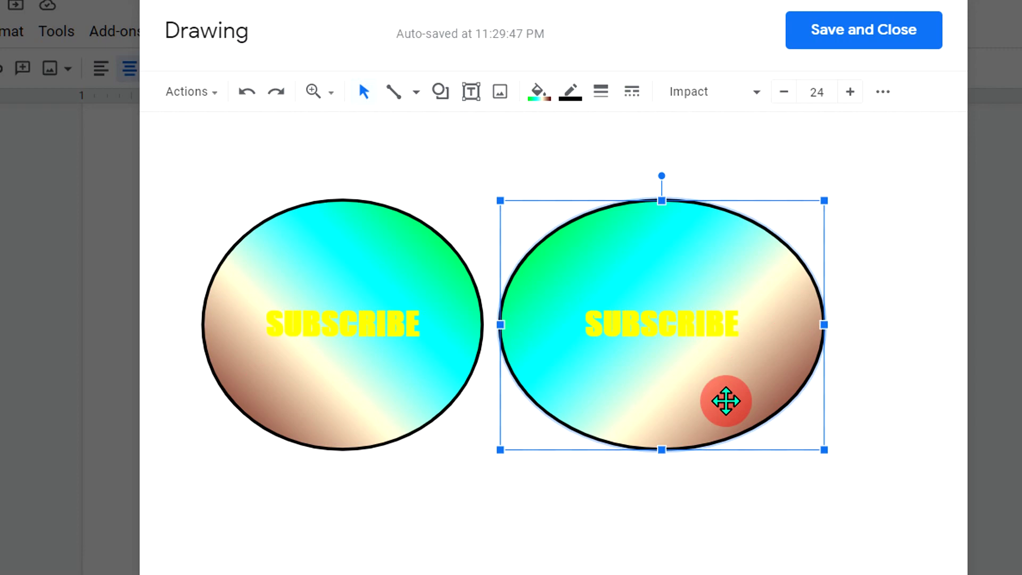
pyautogui.moveTo(825, 324); pyautogui.dragTo(765, 324)
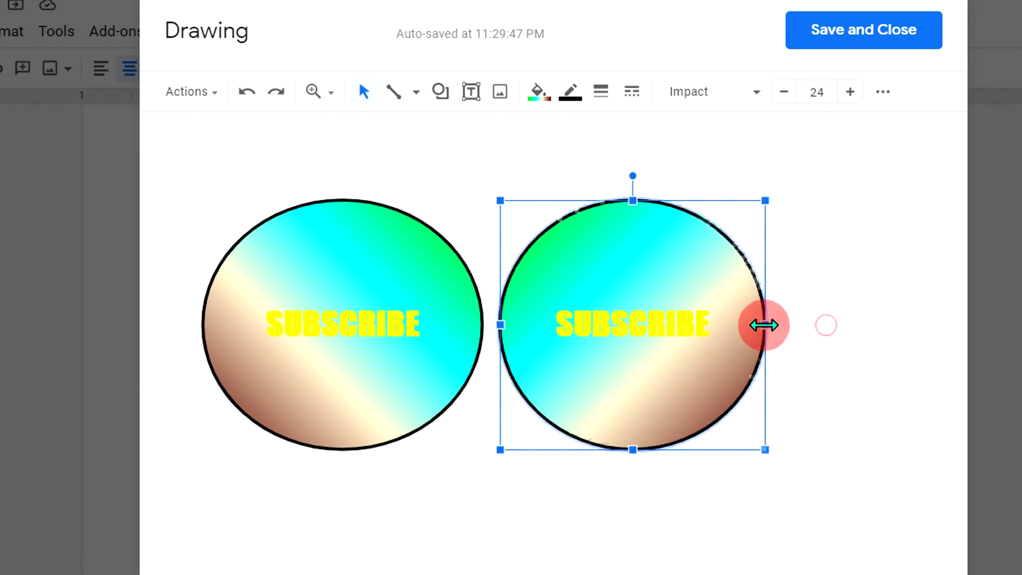
# - Save and close the two-circle drawing, then deselect it on the page
pyautogui.click(883, 43)
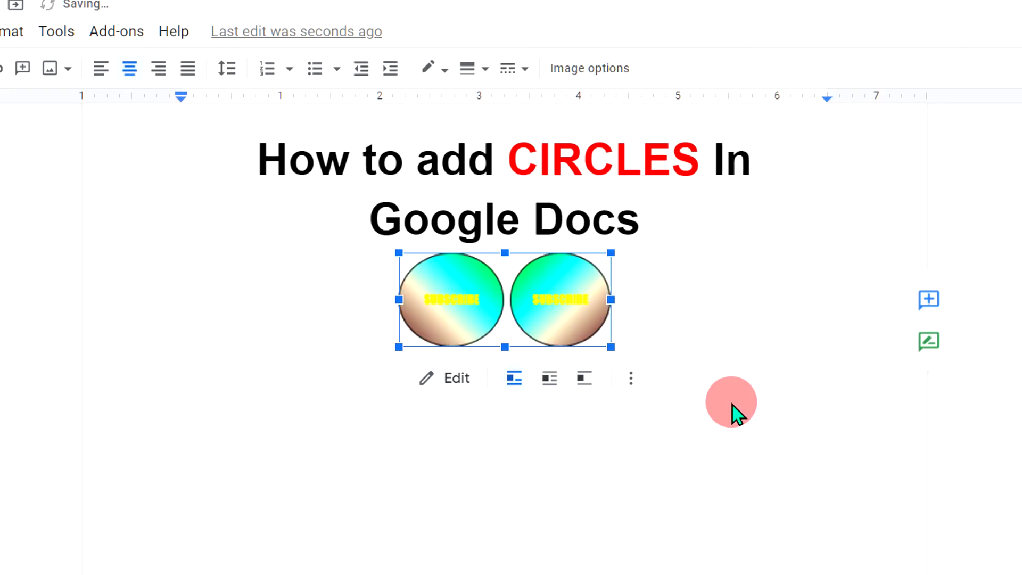
pyautogui.click(632, 519)
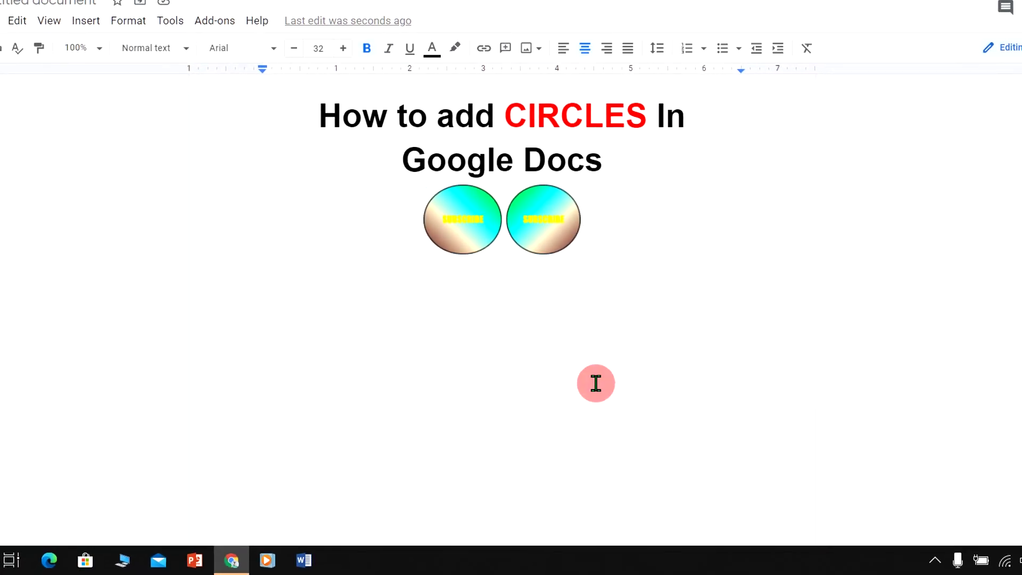